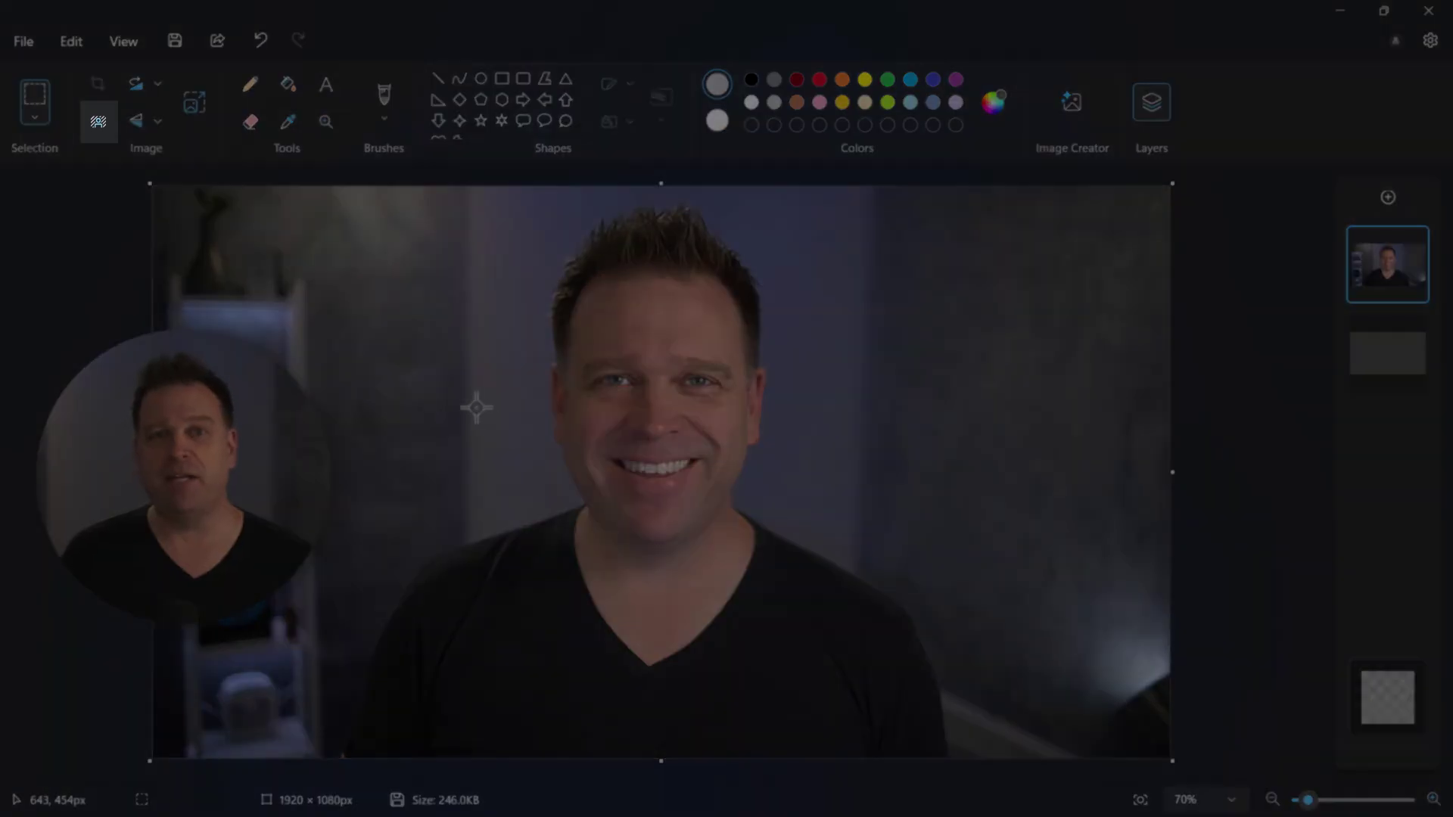
- Remove the webcam photo's background and show the plain light-grey background layer behind the man
{"action": "left_click", "coordinate": [99, 123]}
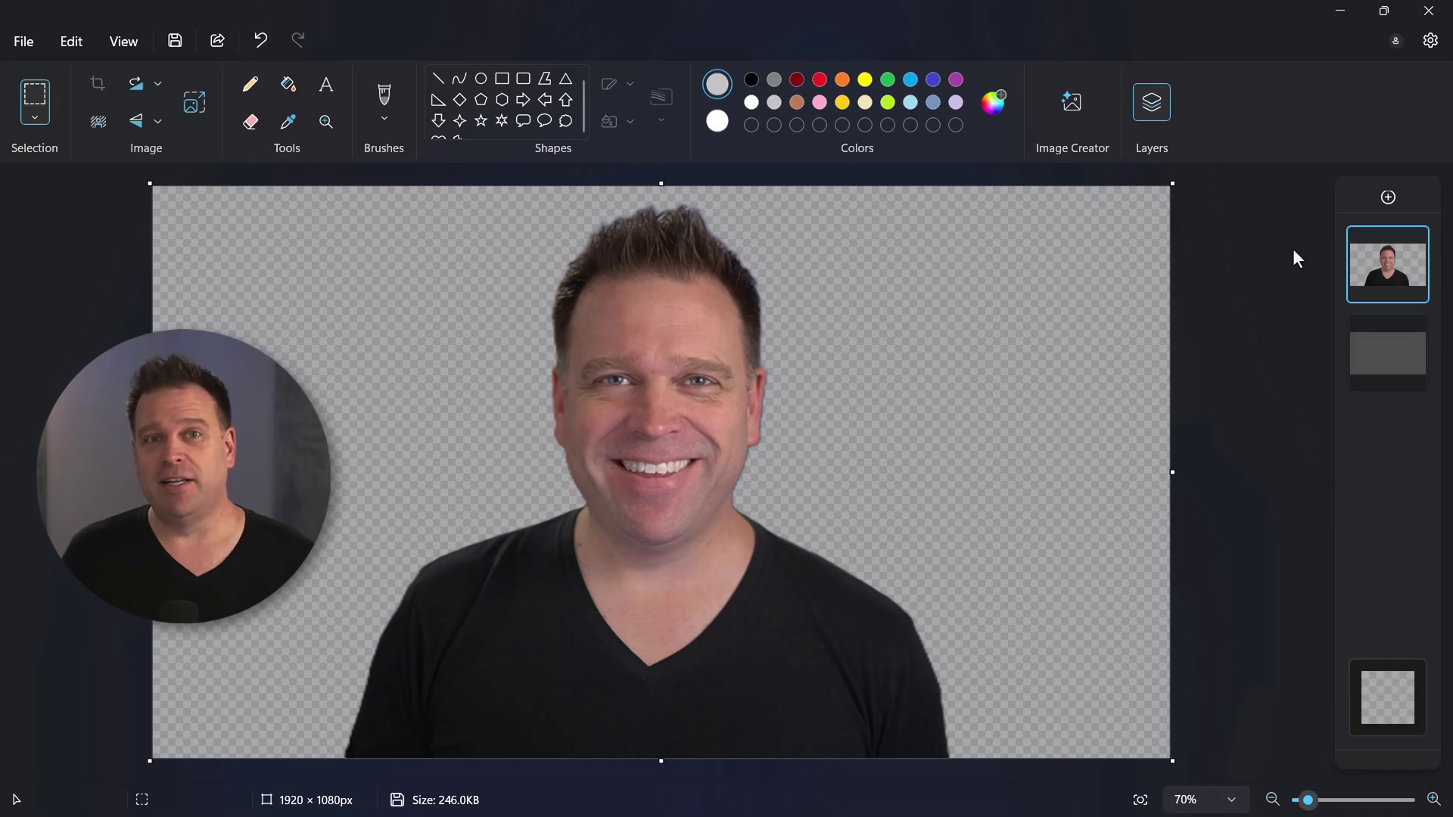
{"action": "left_click", "coordinate": [1412, 332]}
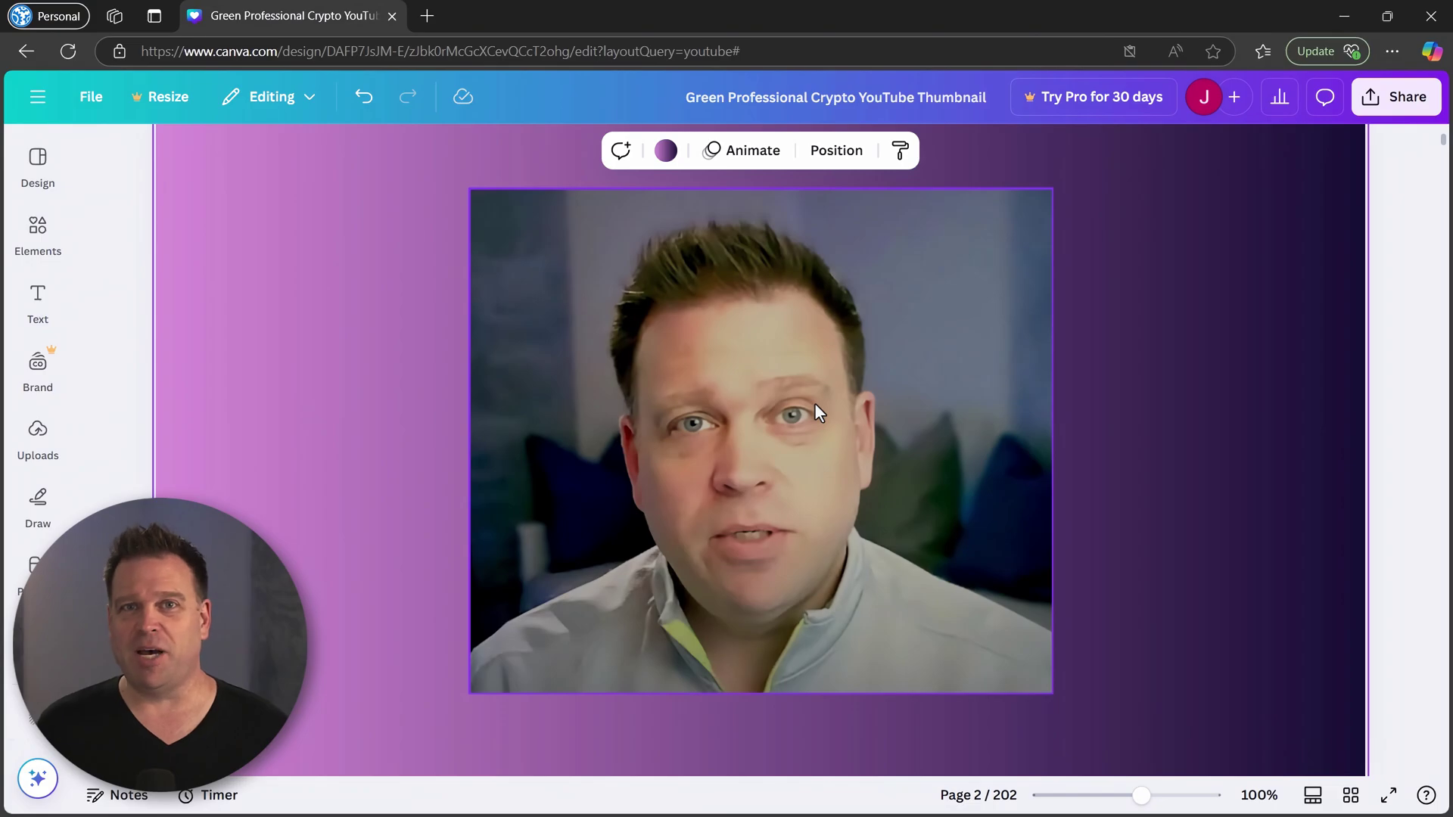
- Select the portrait photo and try Canva's BG Remover, which turns out to require Pro
{"action": "left_click", "coordinate": [815, 409]}
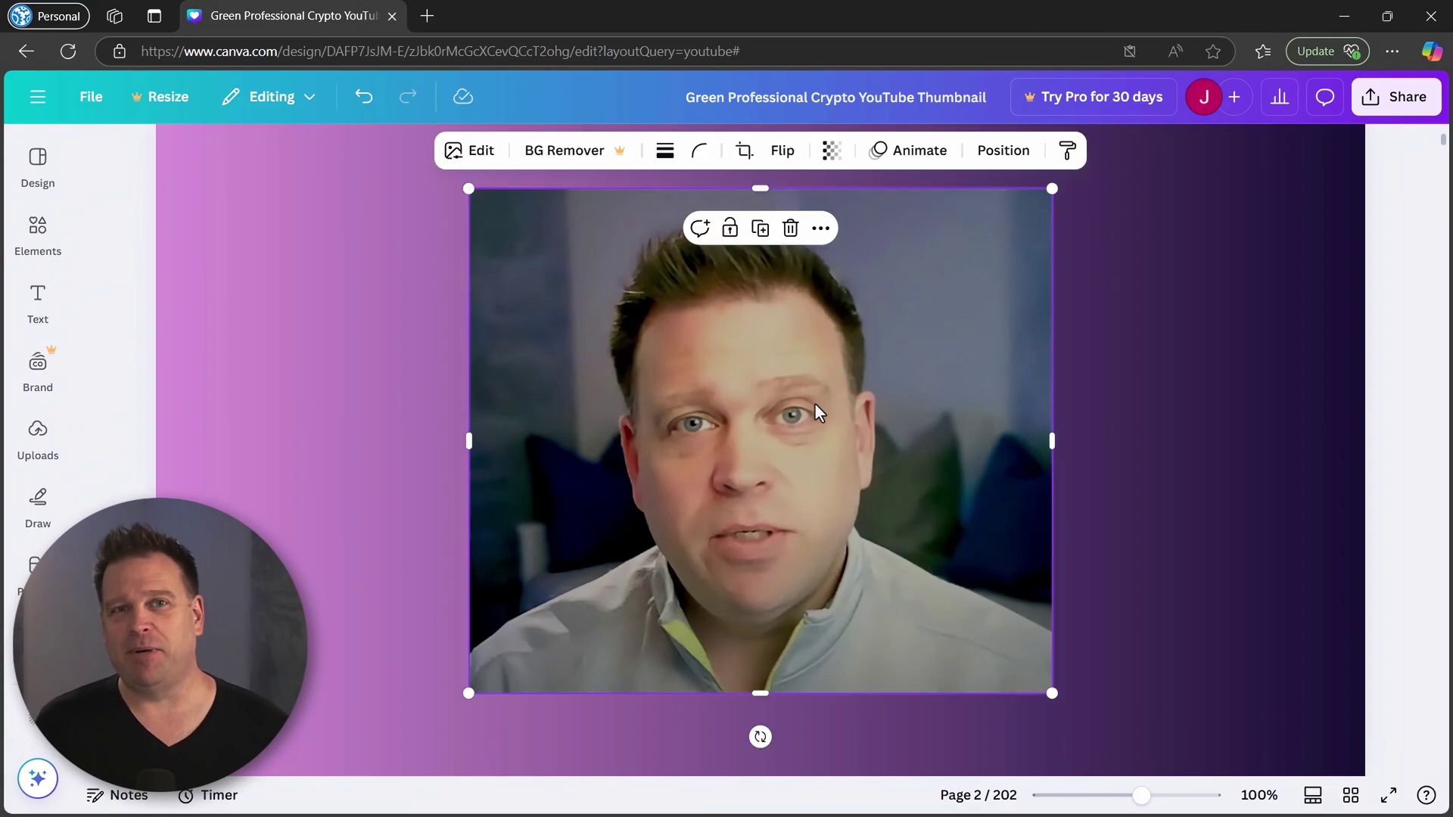
{"action": "left_click", "coordinate": [557, 159]}
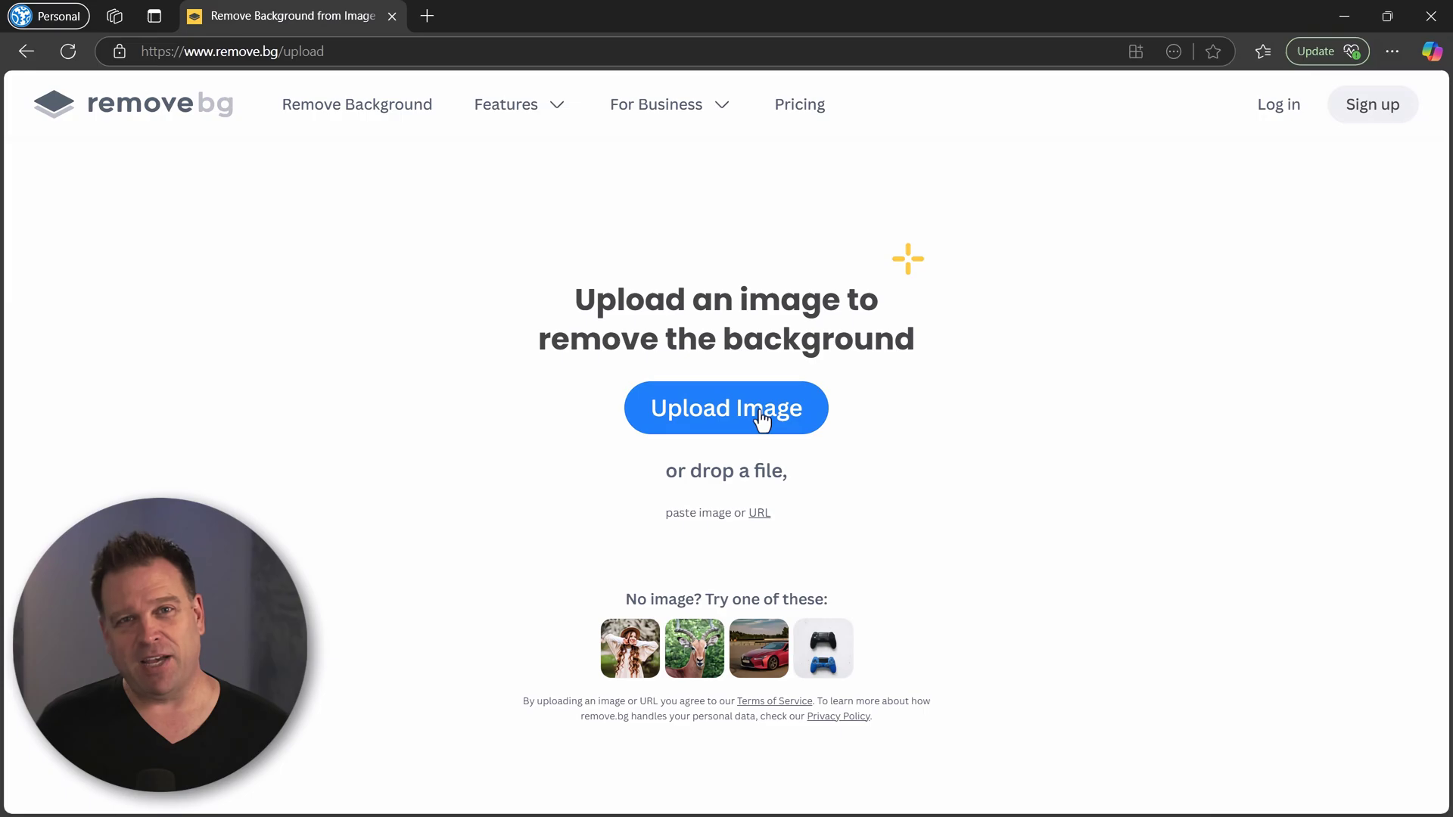
- Upload the no-hands portrait JPG to remove.bg and try downloading the HD cut-out
{"action": "left_click", "coordinate": [762, 416]}
{"action": "left_click", "coordinate": [252, 236]}
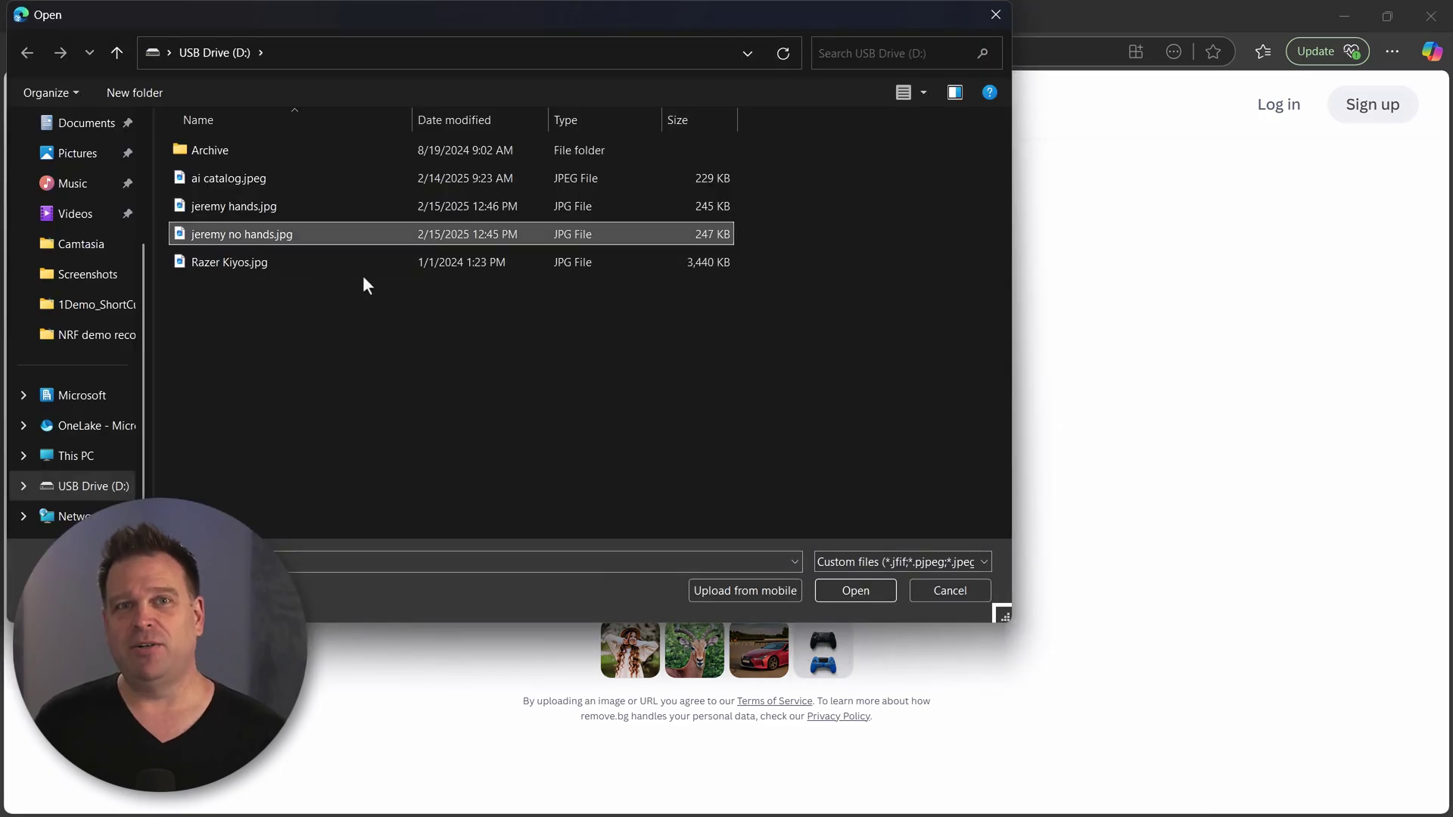
{"action": "left_click", "coordinate": [864, 589]}
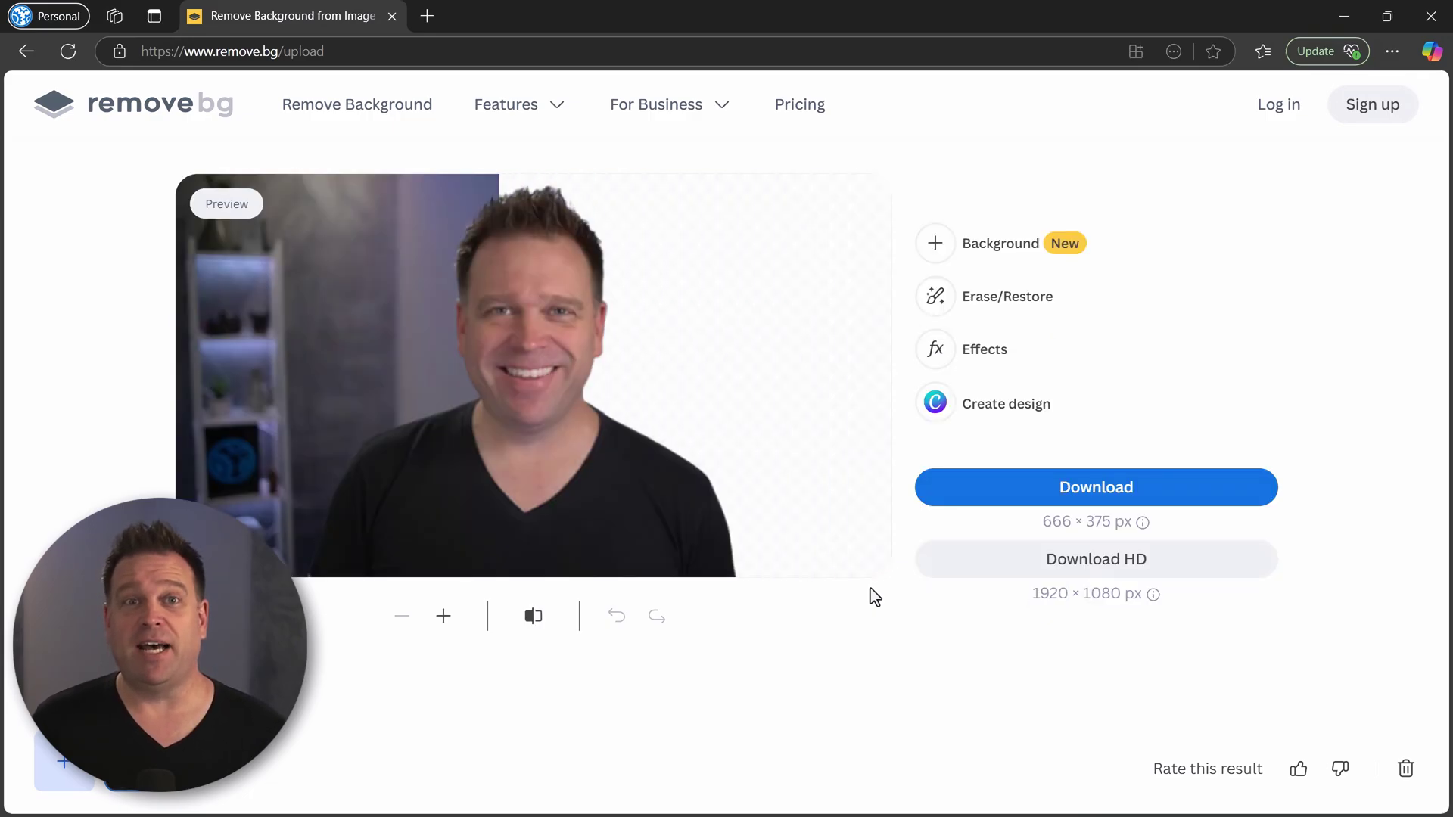
{"action": "left_click", "coordinate": [1151, 566]}
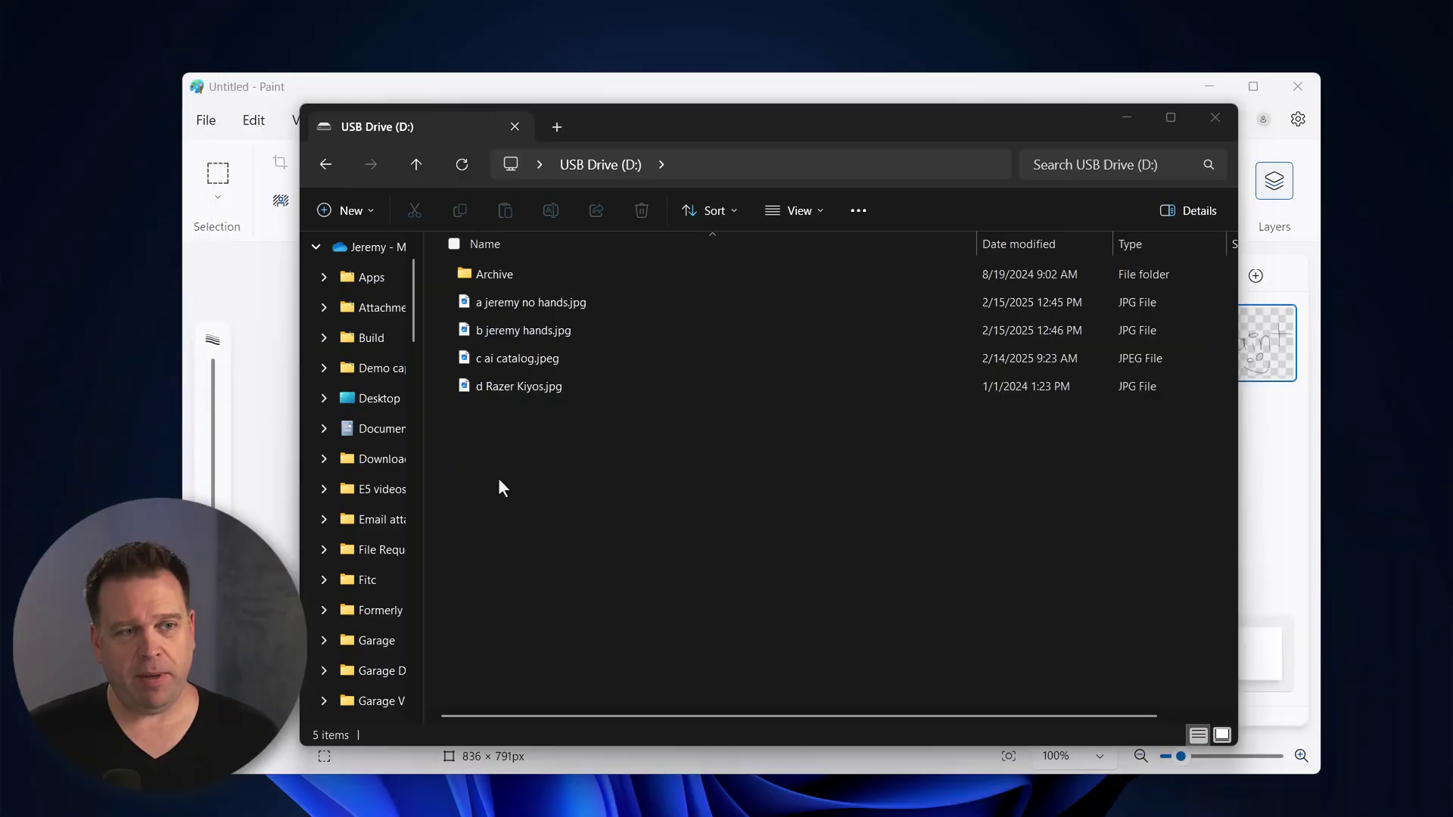
- Open the original no-hands portrait file in Paint from File Explorer
{"action": "right_click", "coordinate": [532, 299]}
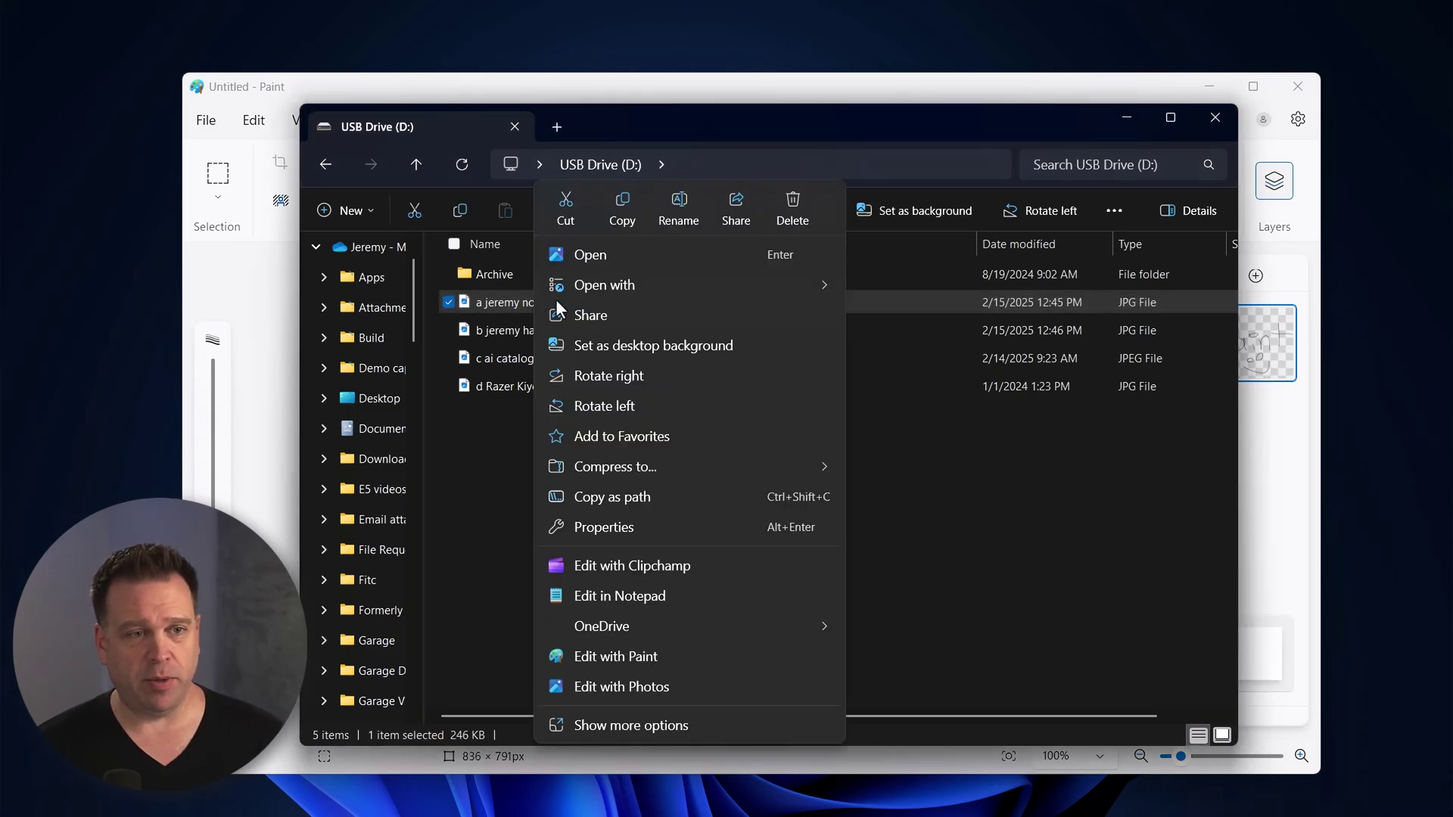
{"action": "mouse_move", "coordinate": [642, 300]}
{"action": "left_click", "coordinate": [882, 290]}
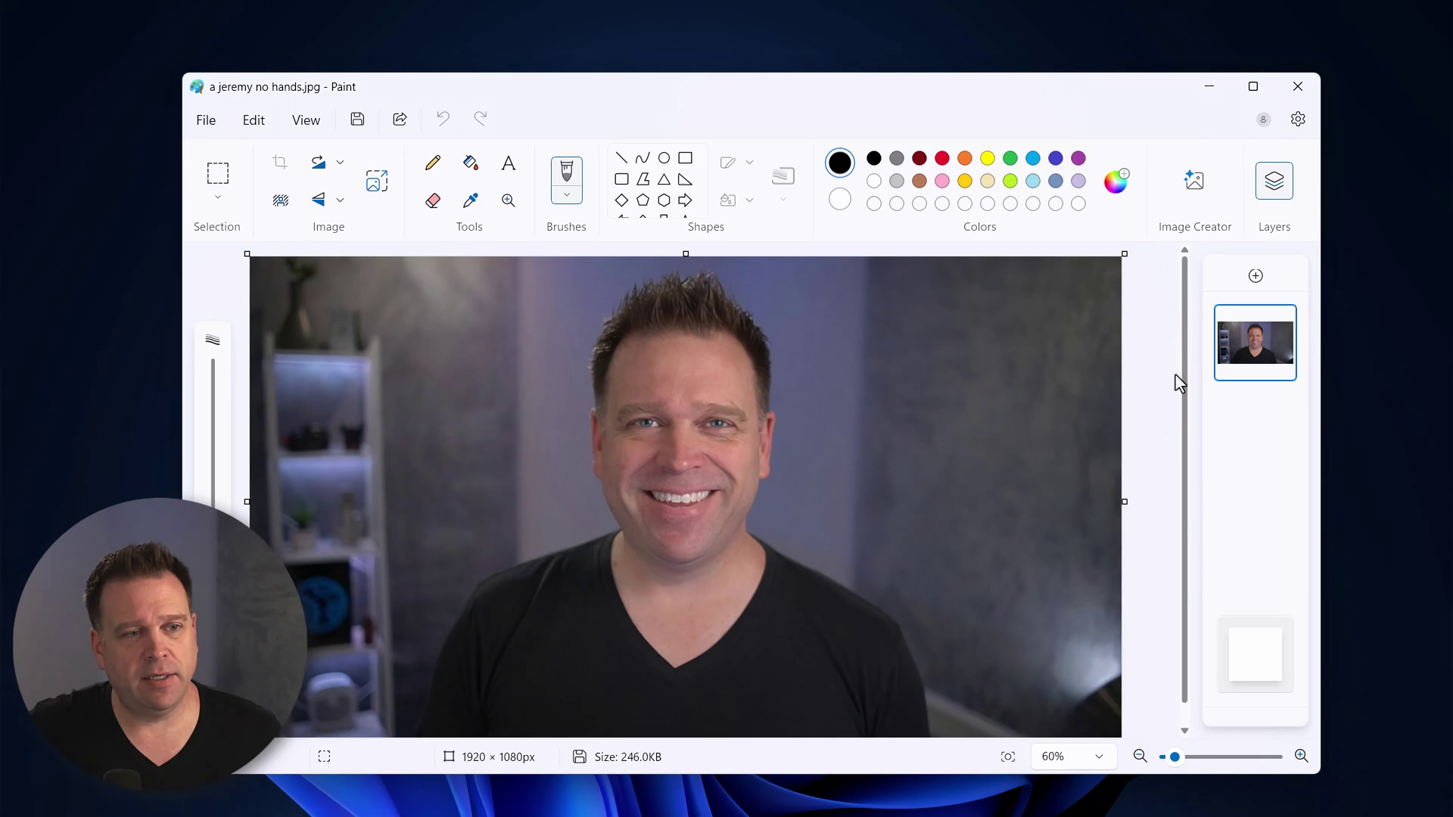
- Remove the background, hide its layer, save as a PNG, and copy the whole transparent canvas
{"action": "left_click", "coordinate": [281, 201]}
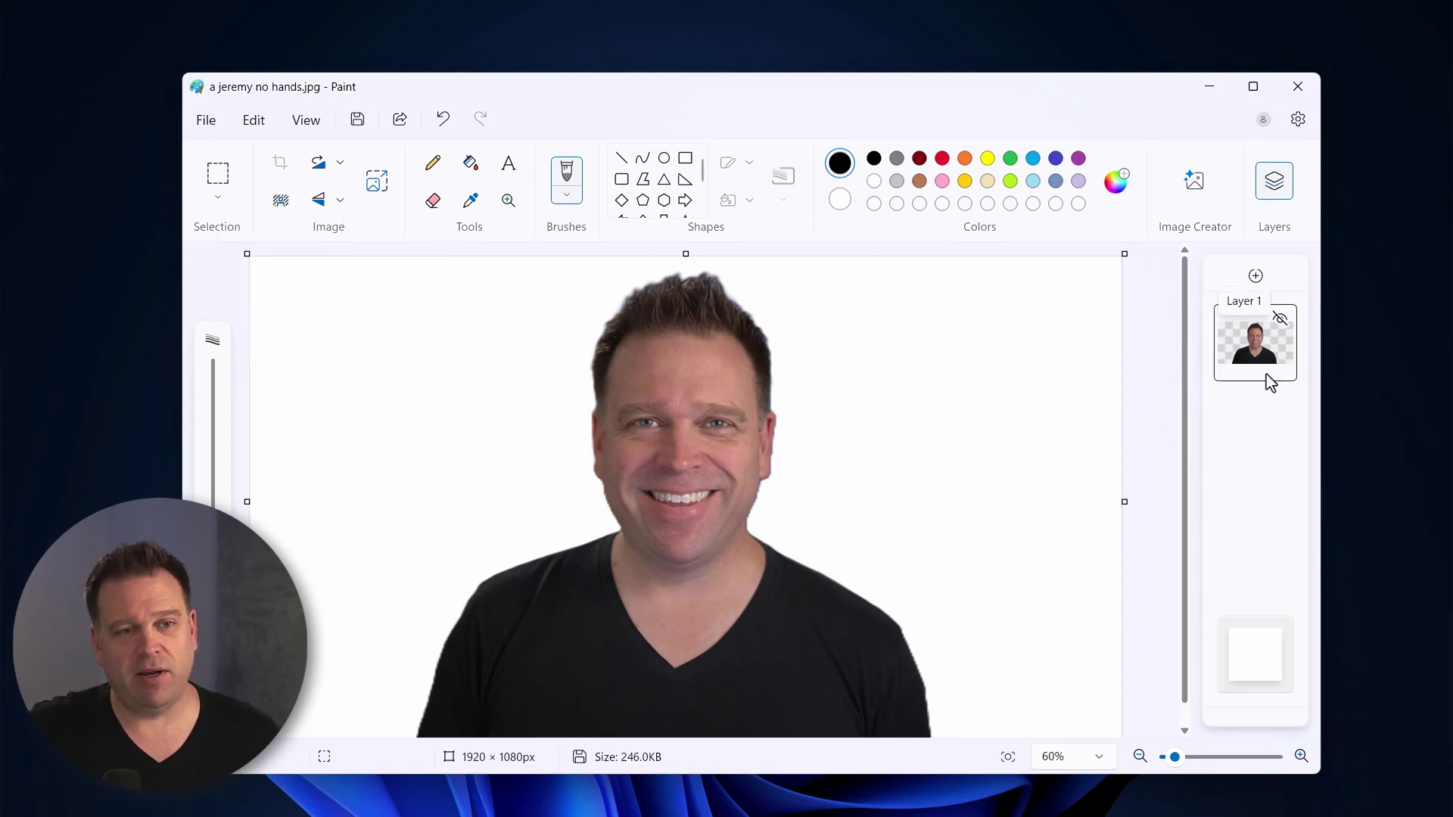
{"action": "left_click", "coordinate": [1269, 644]}
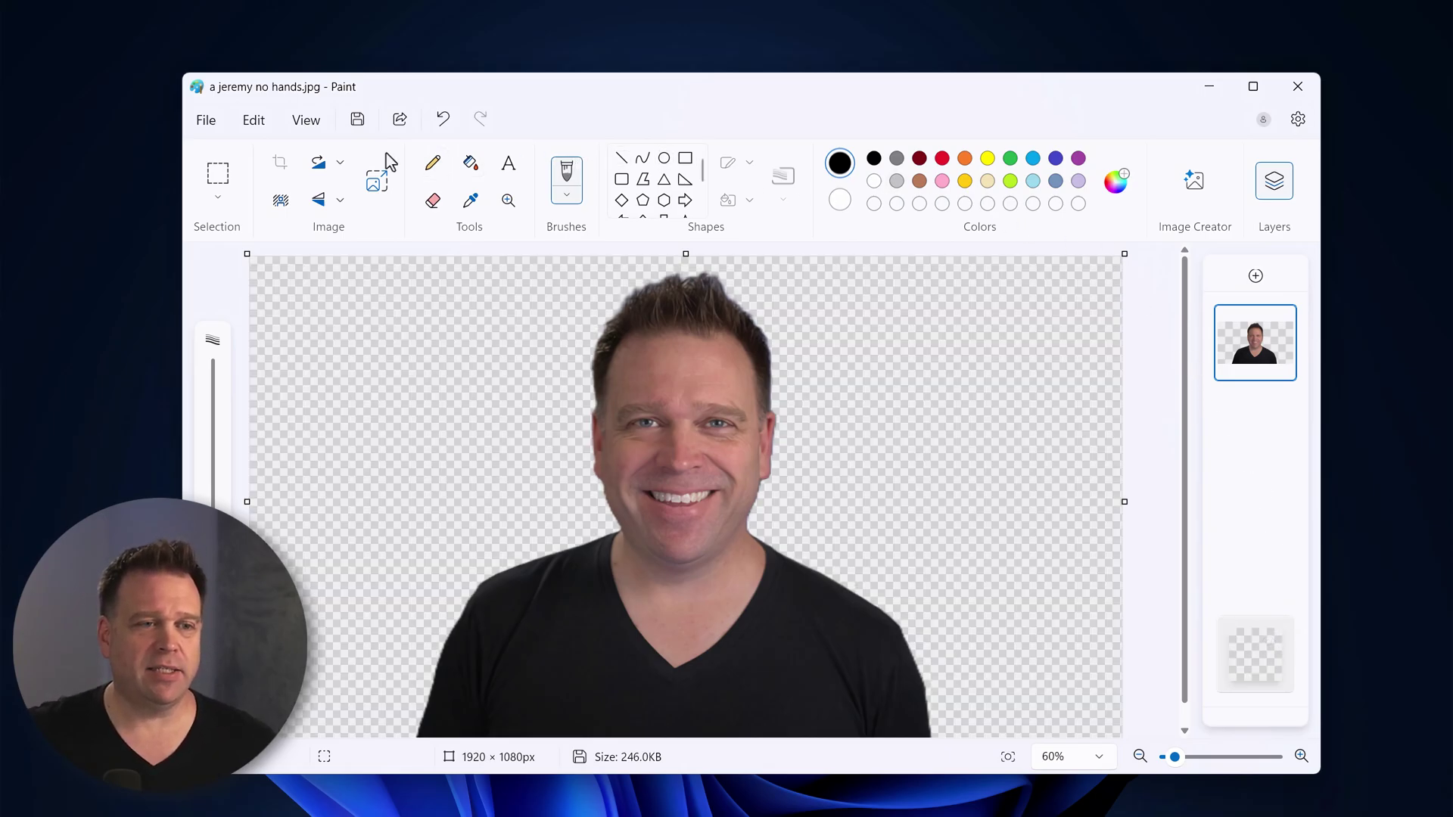
{"action": "left_click", "coordinate": [218, 126]}
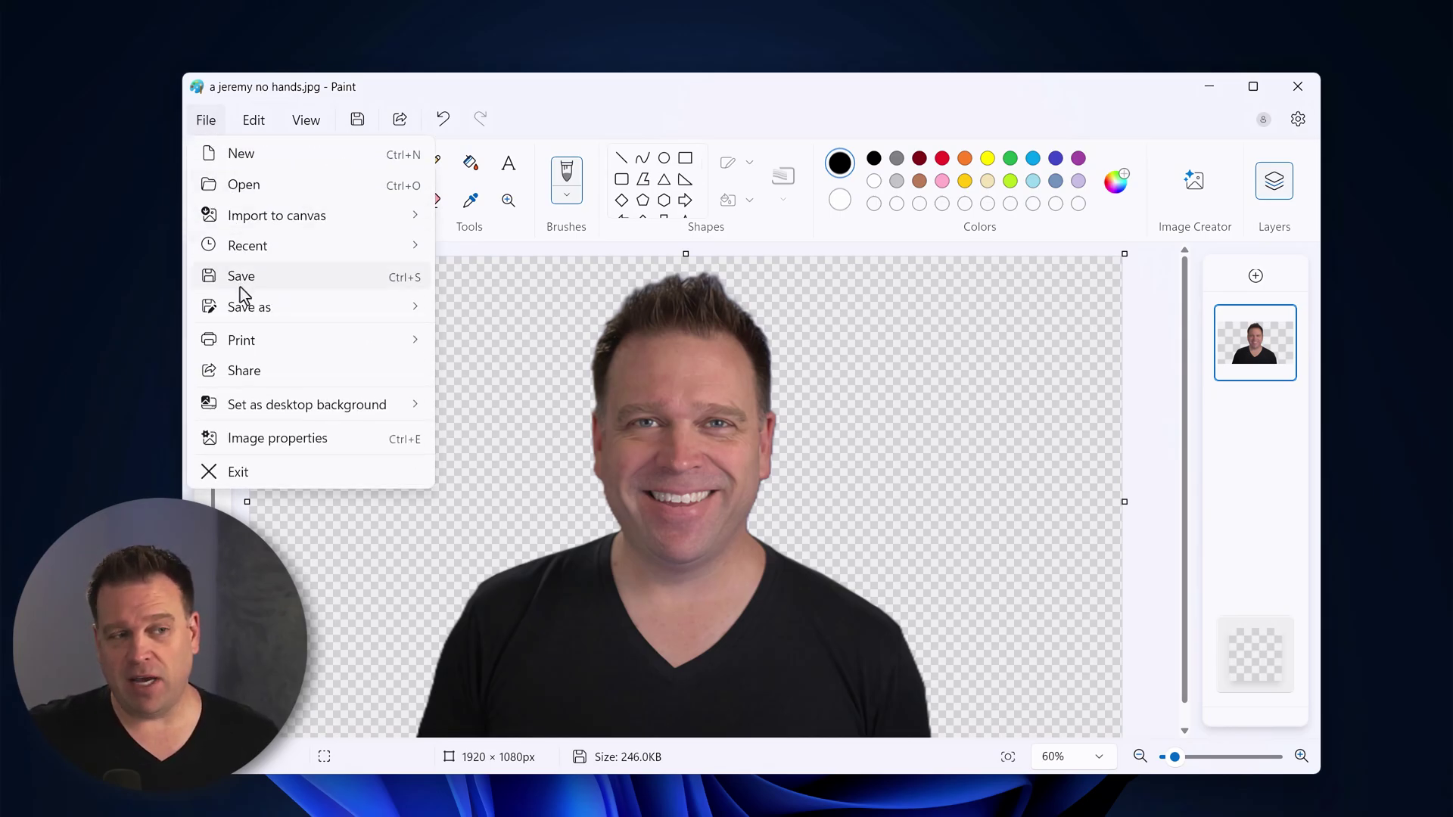
{"action": "mouse_move", "coordinate": [246, 305]}
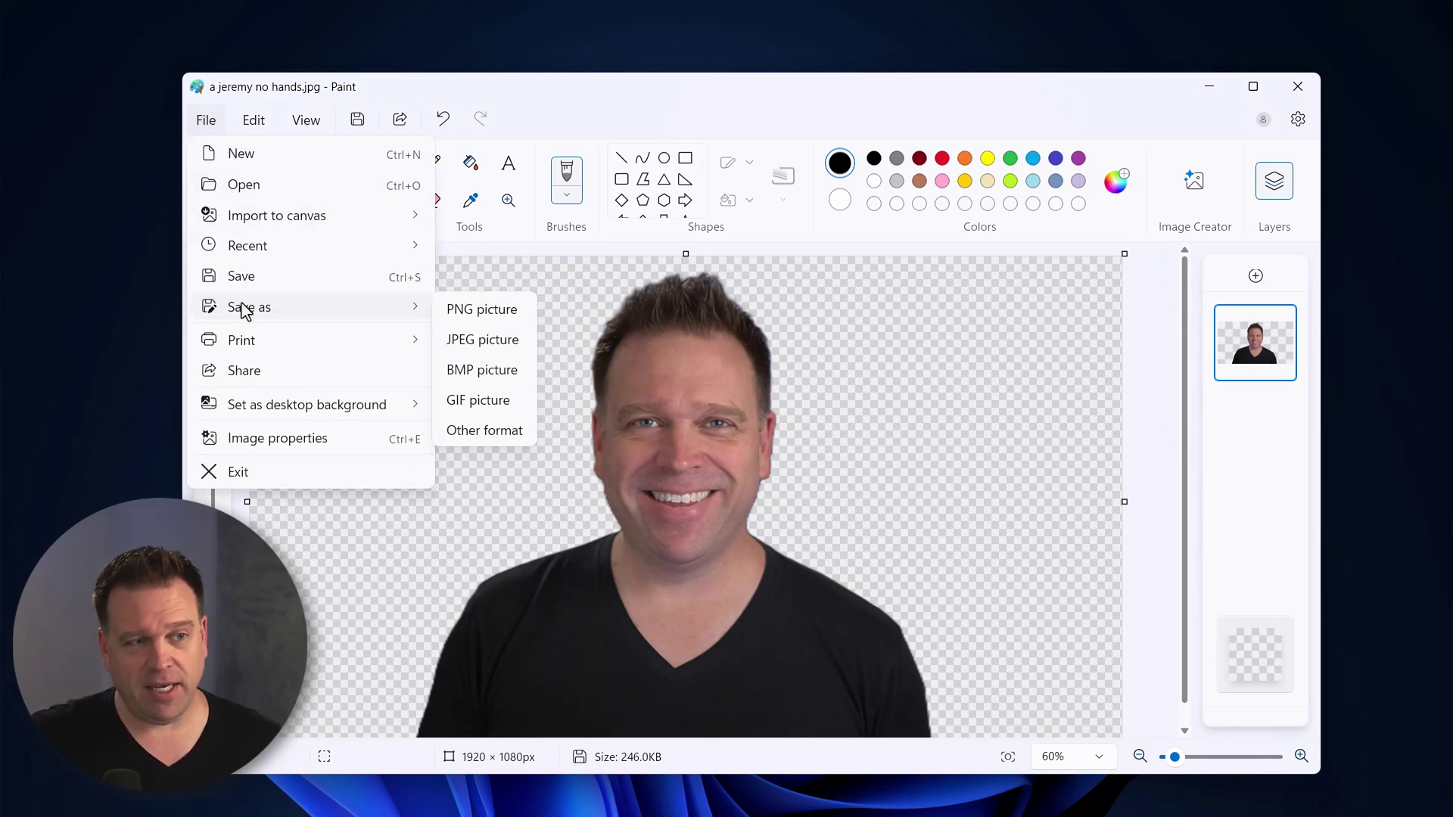
{"action": "left_click", "coordinate": [490, 318]}
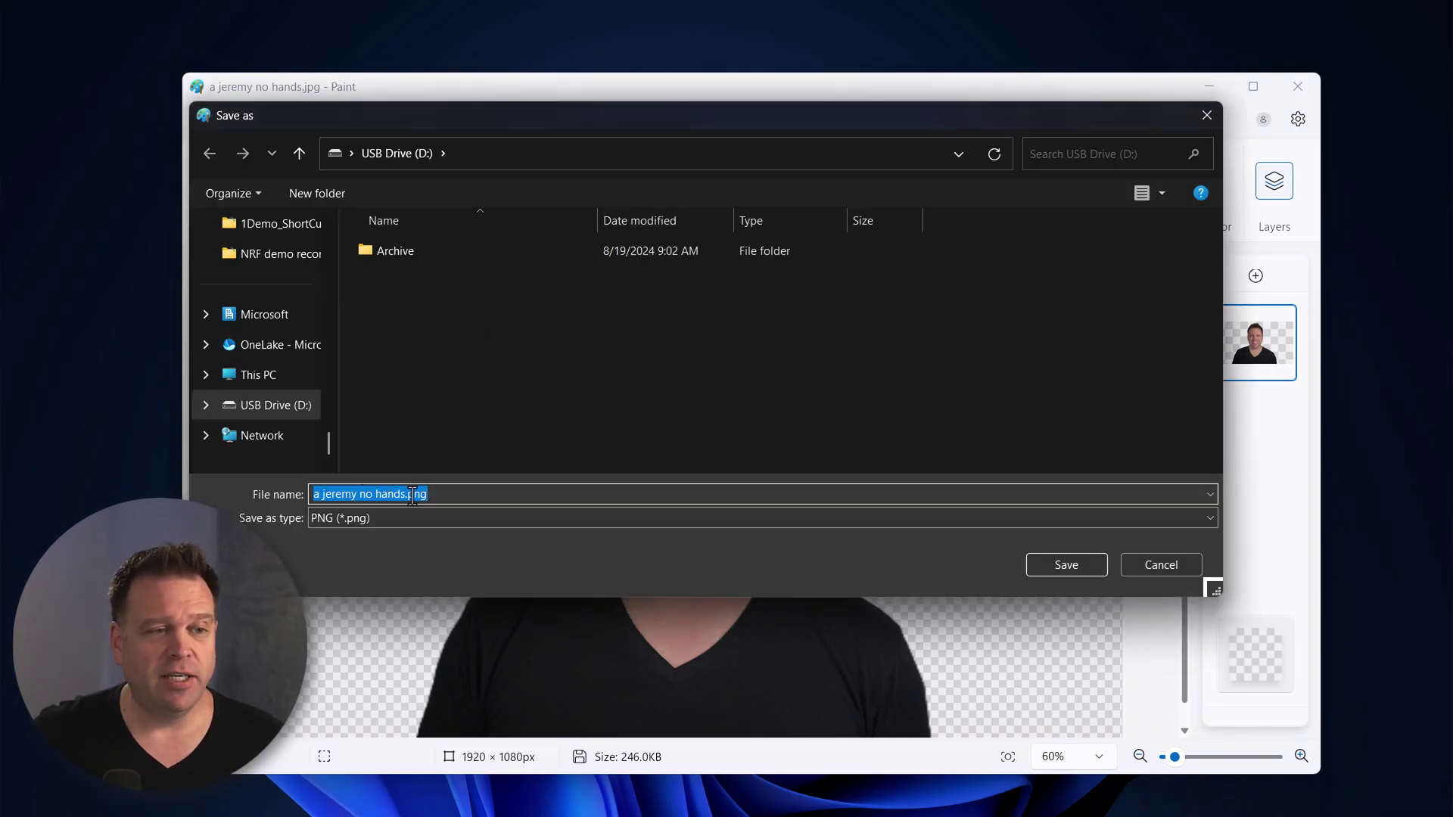
{"action": "left_click", "coordinate": [1067, 566]}
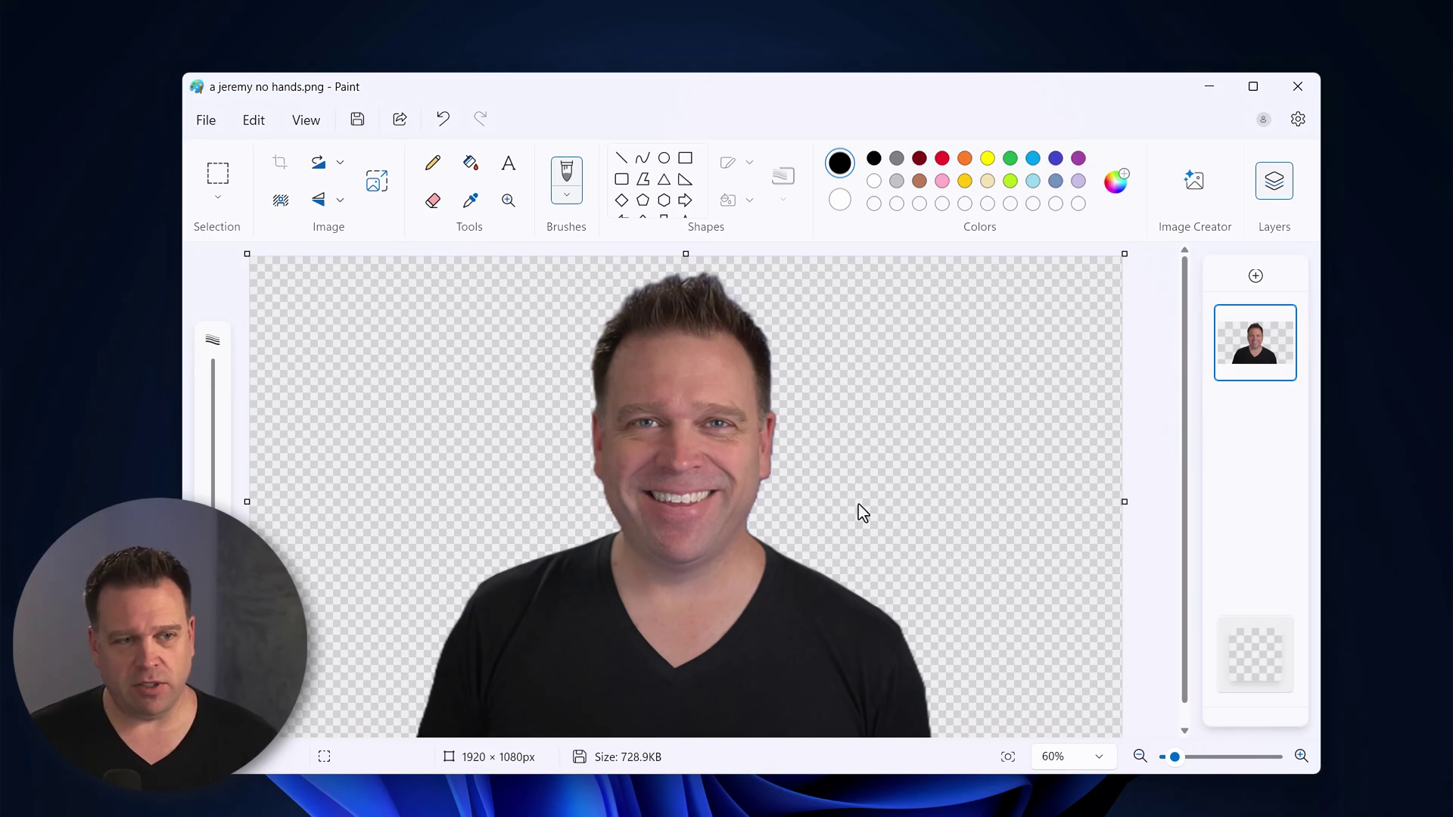
{"action": "key", "text": "ctrl+a"}
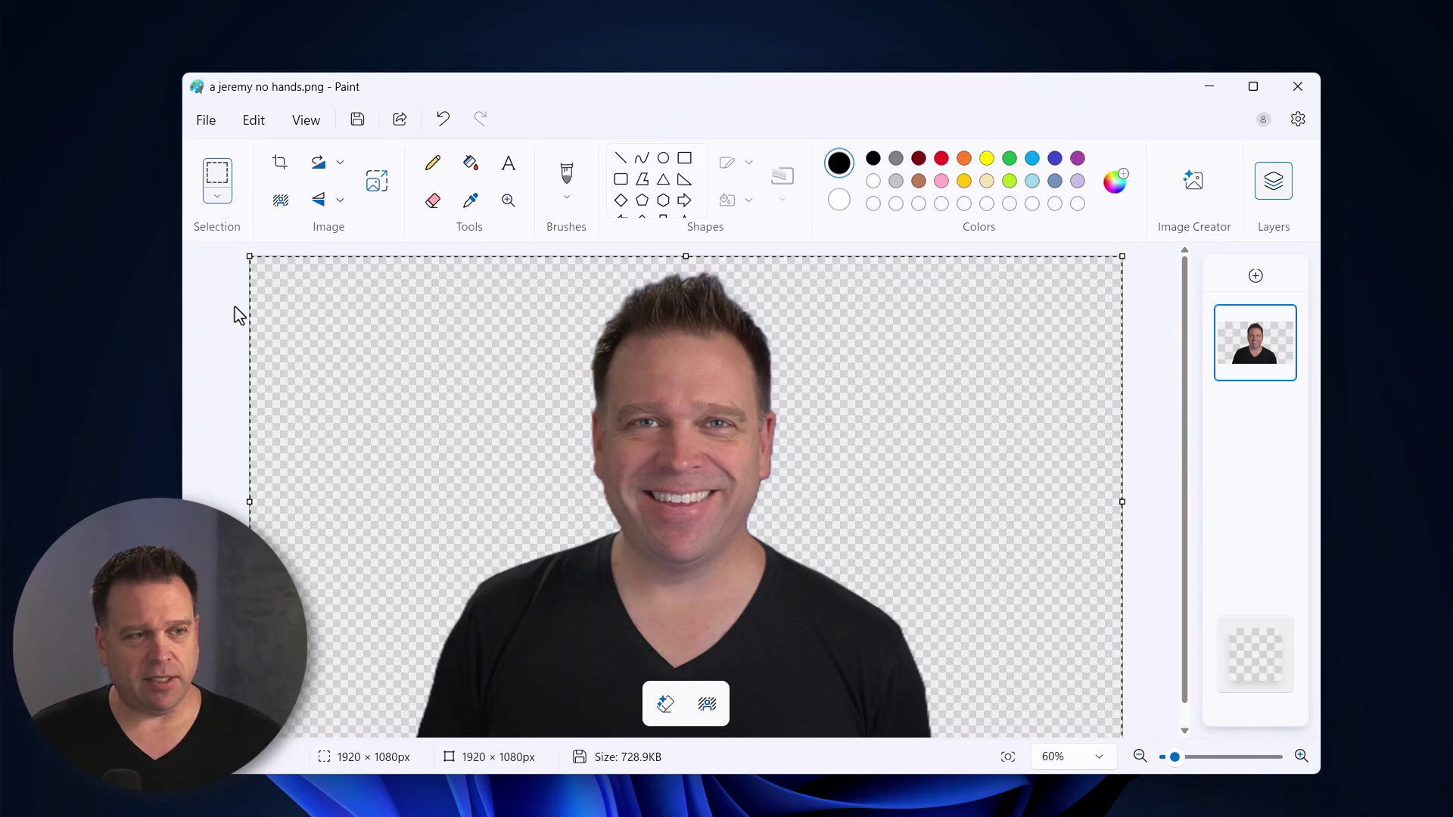
{"action": "right_click", "coordinate": [678, 386]}
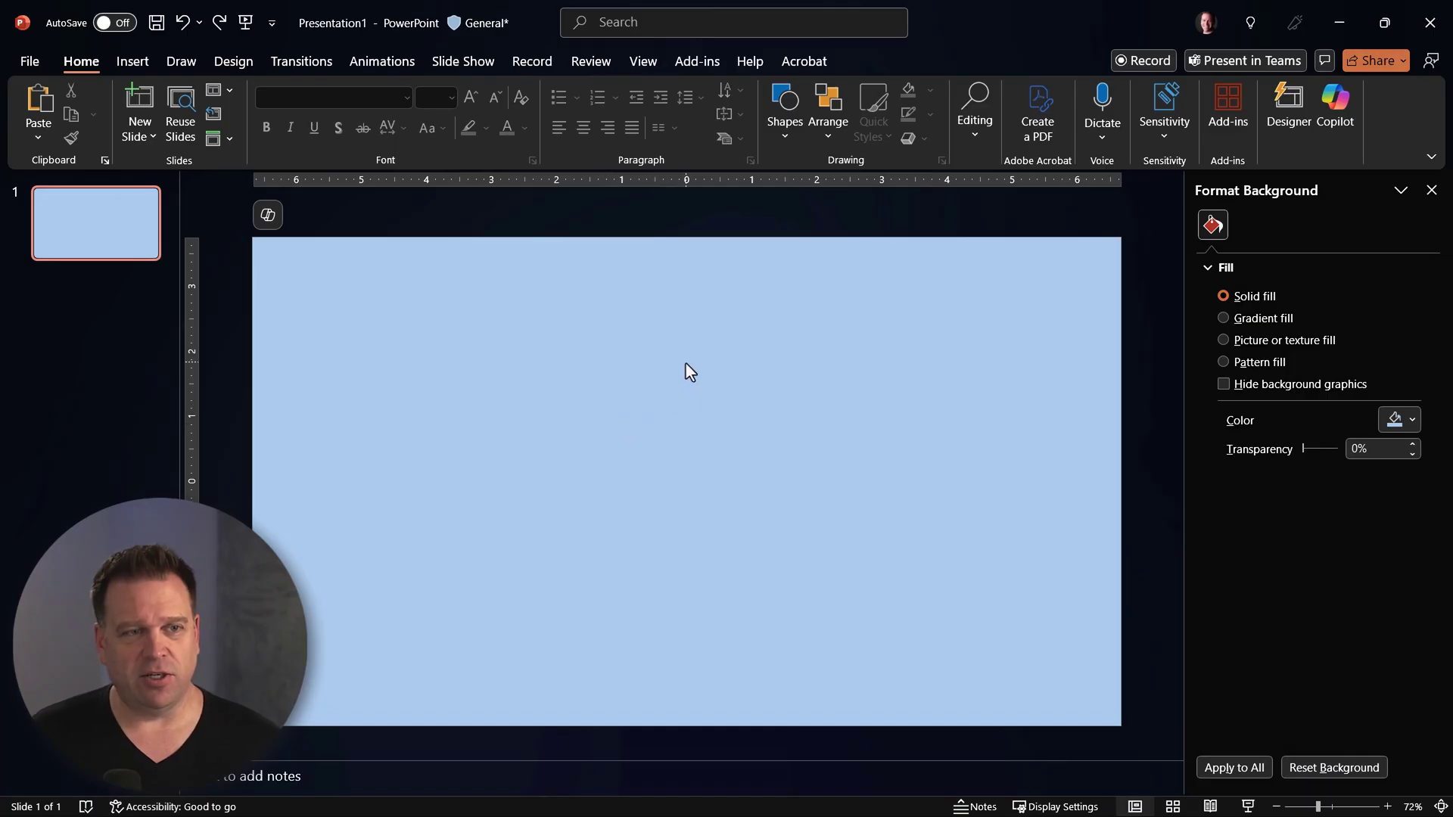
- Paste the copied cut-out onto the blue slide as a picture, then delete it
{"action": "right_click", "coordinate": [688, 370]}
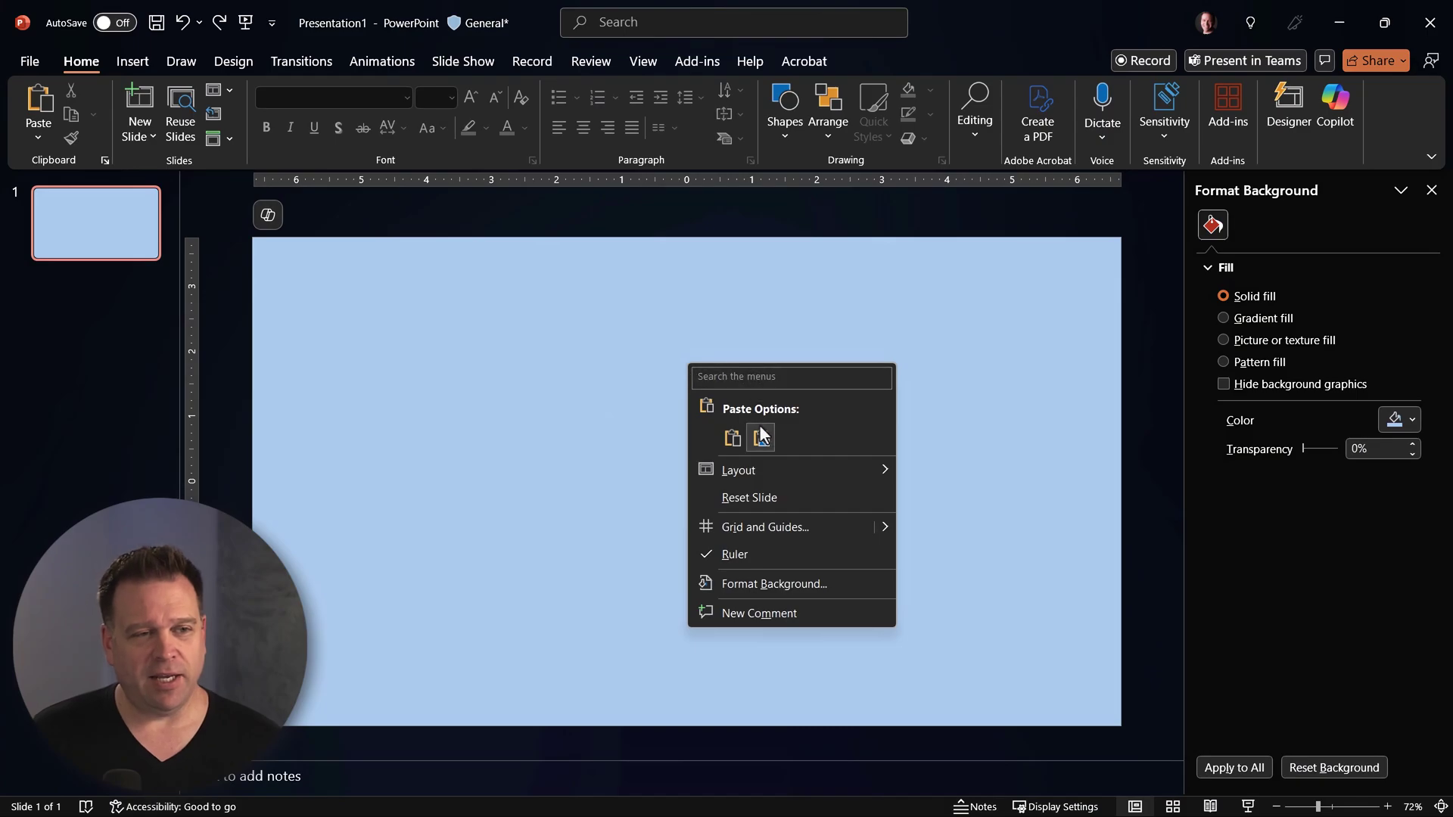
{"action": "left_click", "coordinate": [725, 440]}
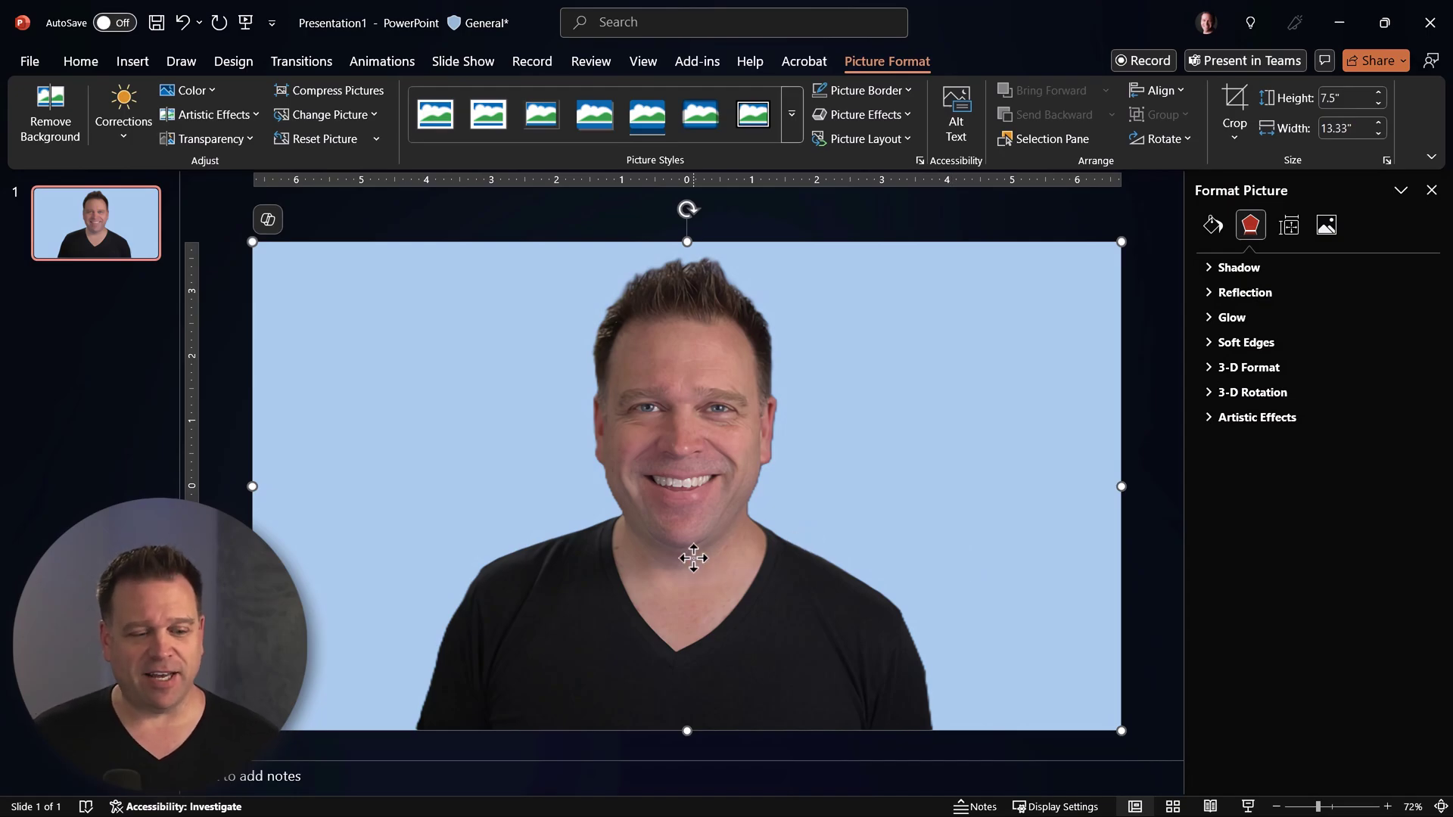
{"action": "key", "text": "Delete"}
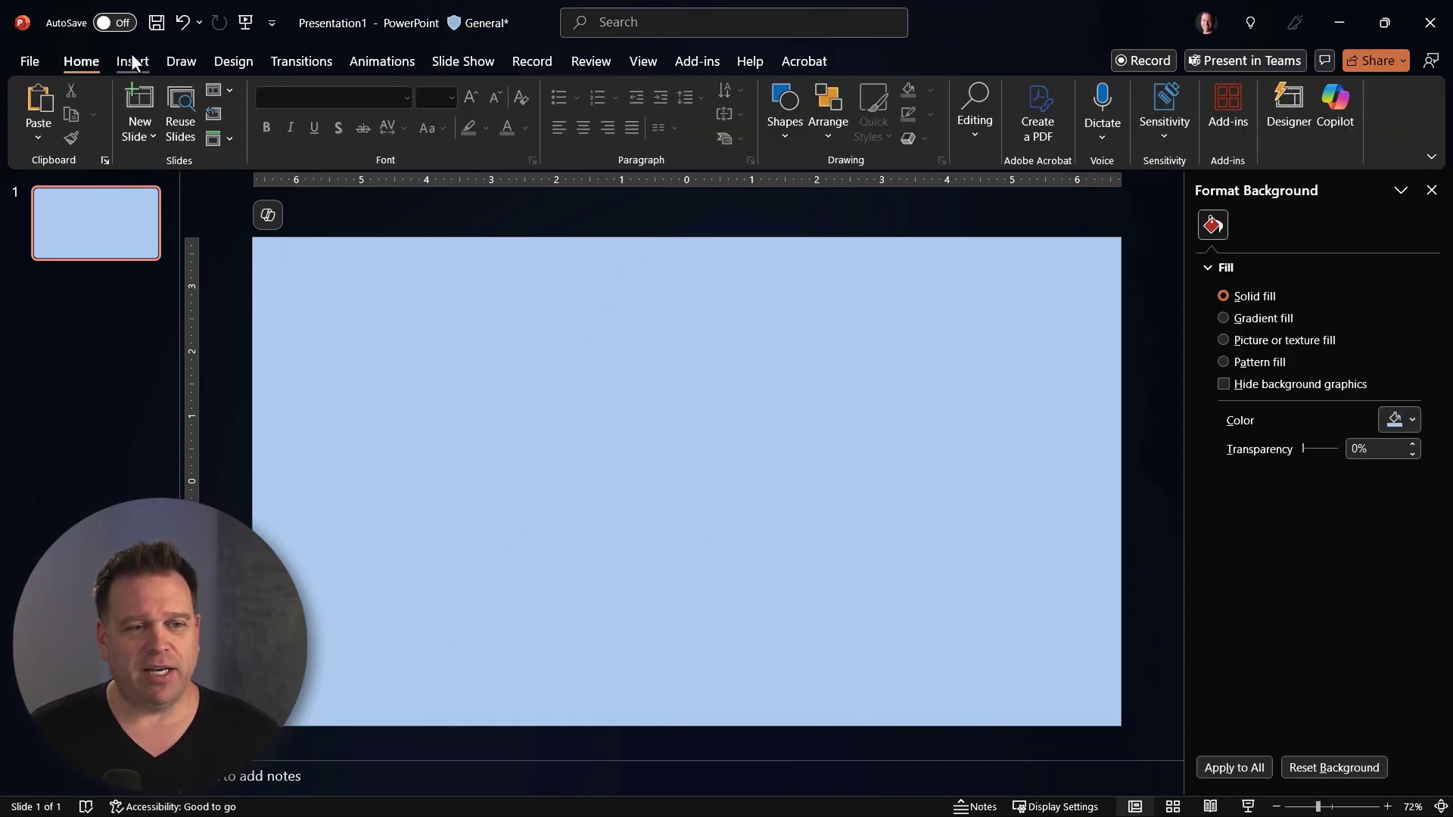
- Insert the saved transparent cut-out PNG onto the slide from this device
{"action": "left_click", "coordinate": [133, 62]}
{"action": "left_click", "coordinate": [180, 134]}
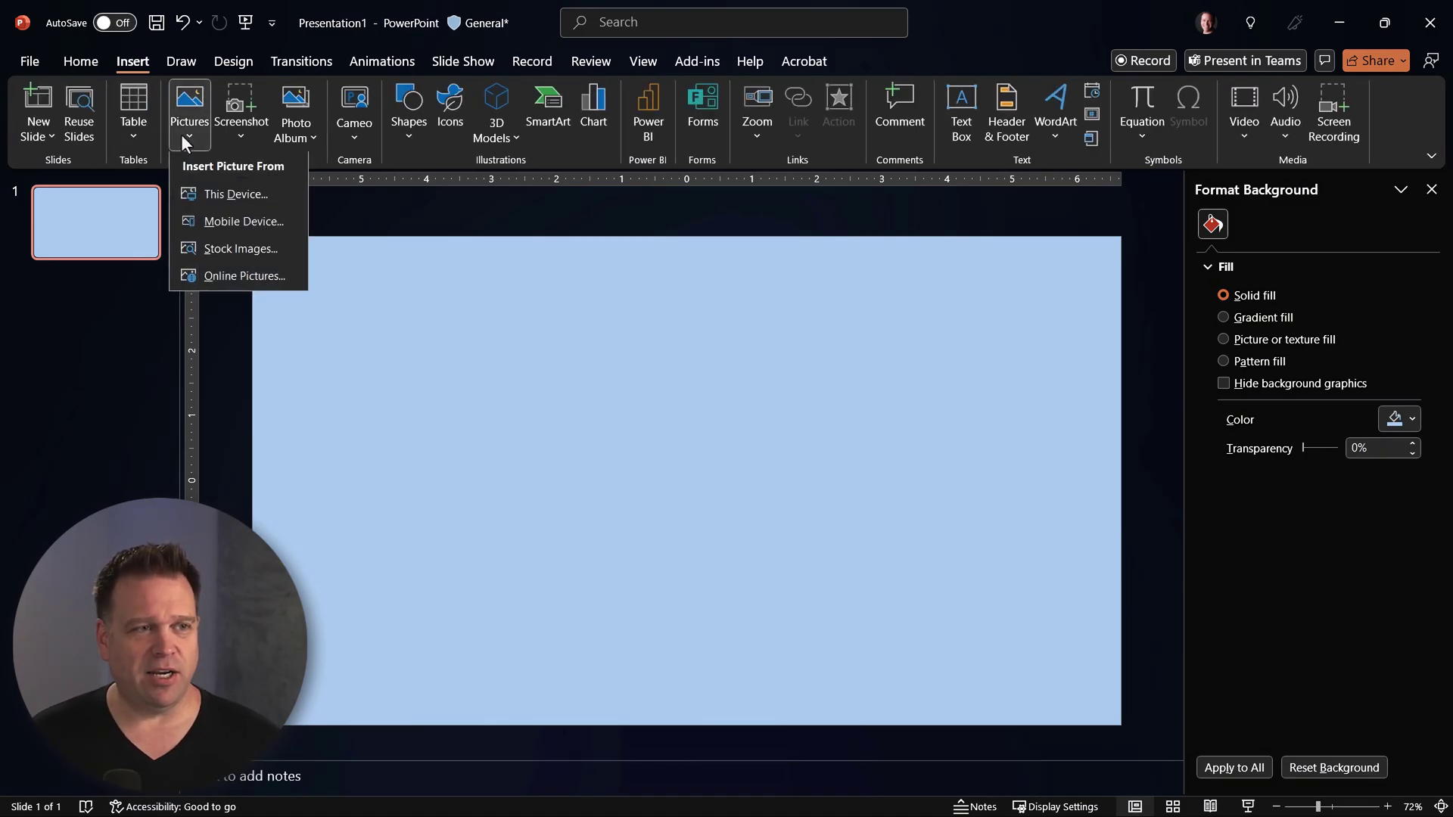
{"action": "left_click", "coordinate": [250, 195]}
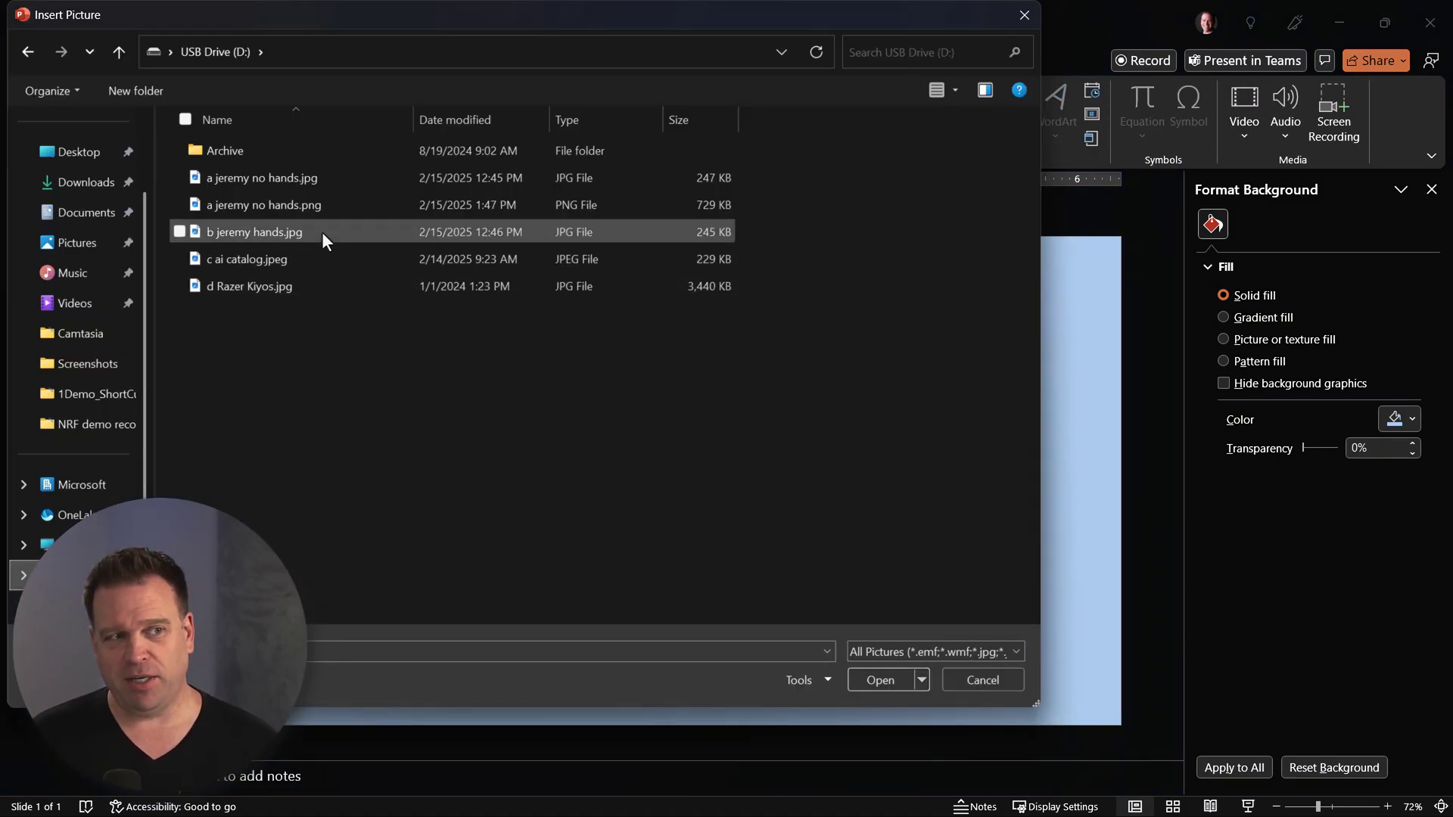
{"action": "left_click", "coordinate": [305, 206]}
{"action": "left_click", "coordinate": [886, 678]}
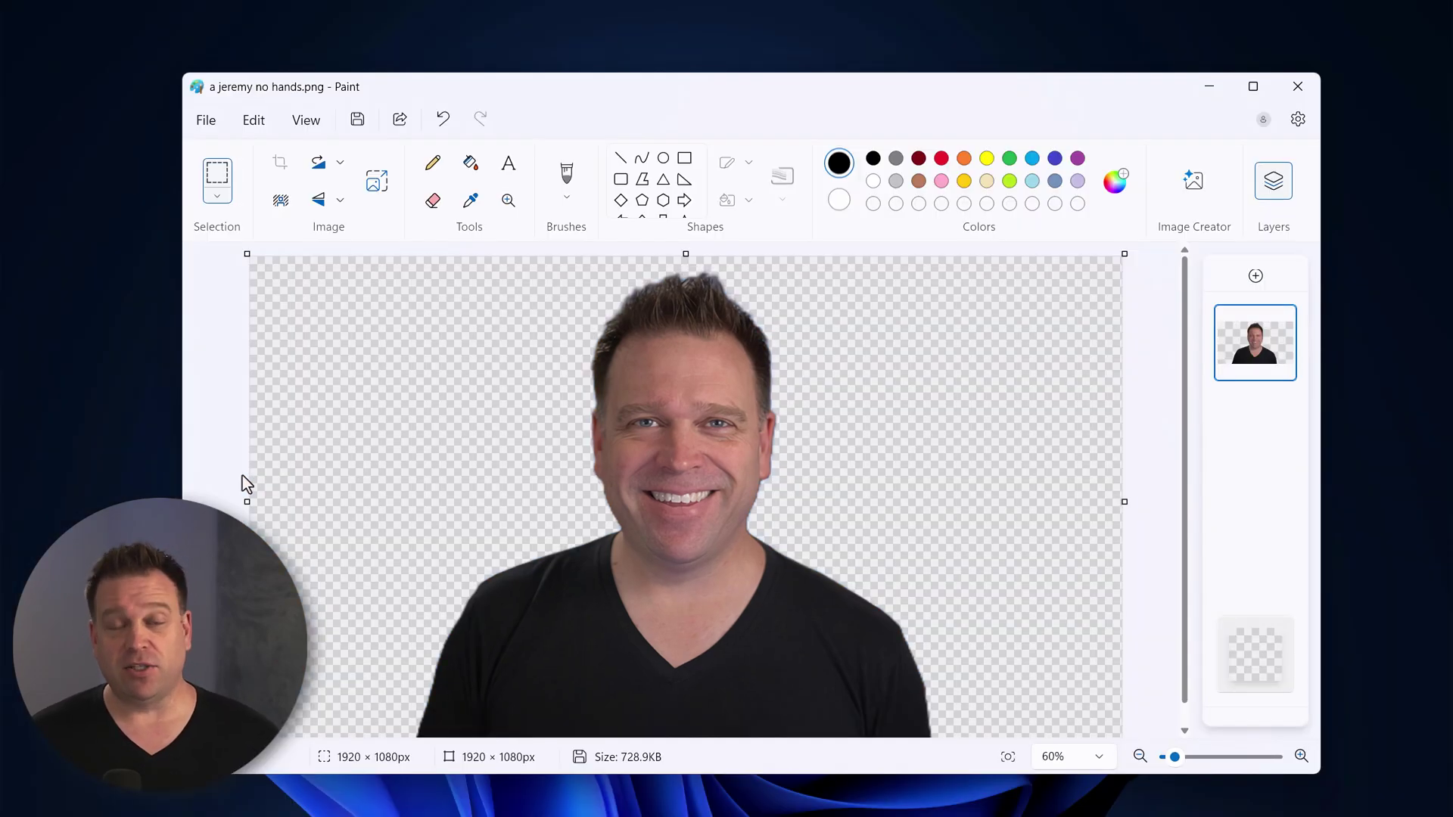
- Open 'b jeremy hands.jpg' from USB Drive (D:) and zoom out until the whole photo fits
{"action": "left_click", "coordinate": [207, 121]}
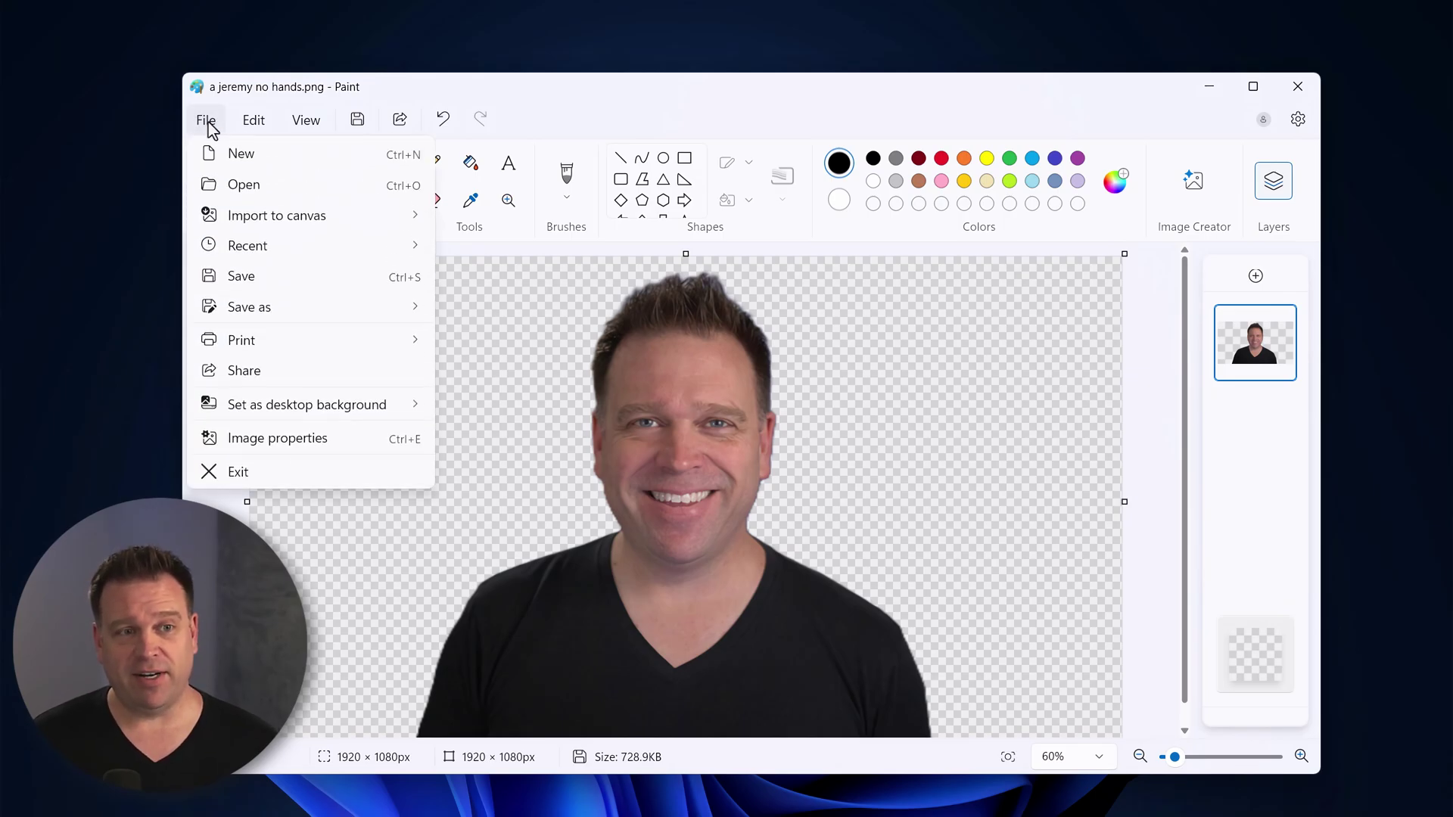
{"action": "left_click", "coordinate": [219, 184]}
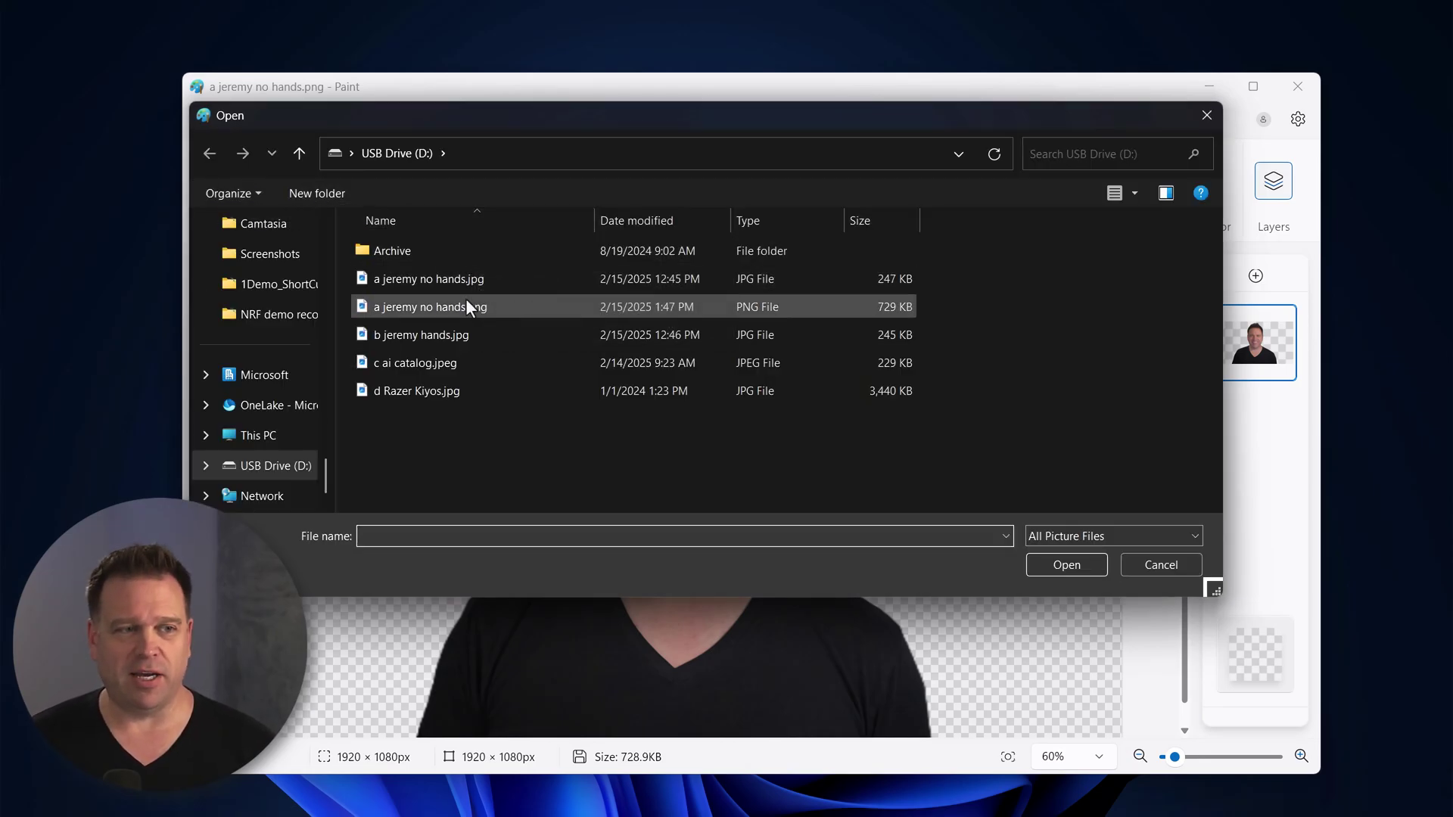
{"action": "left_click", "coordinate": [460, 335]}
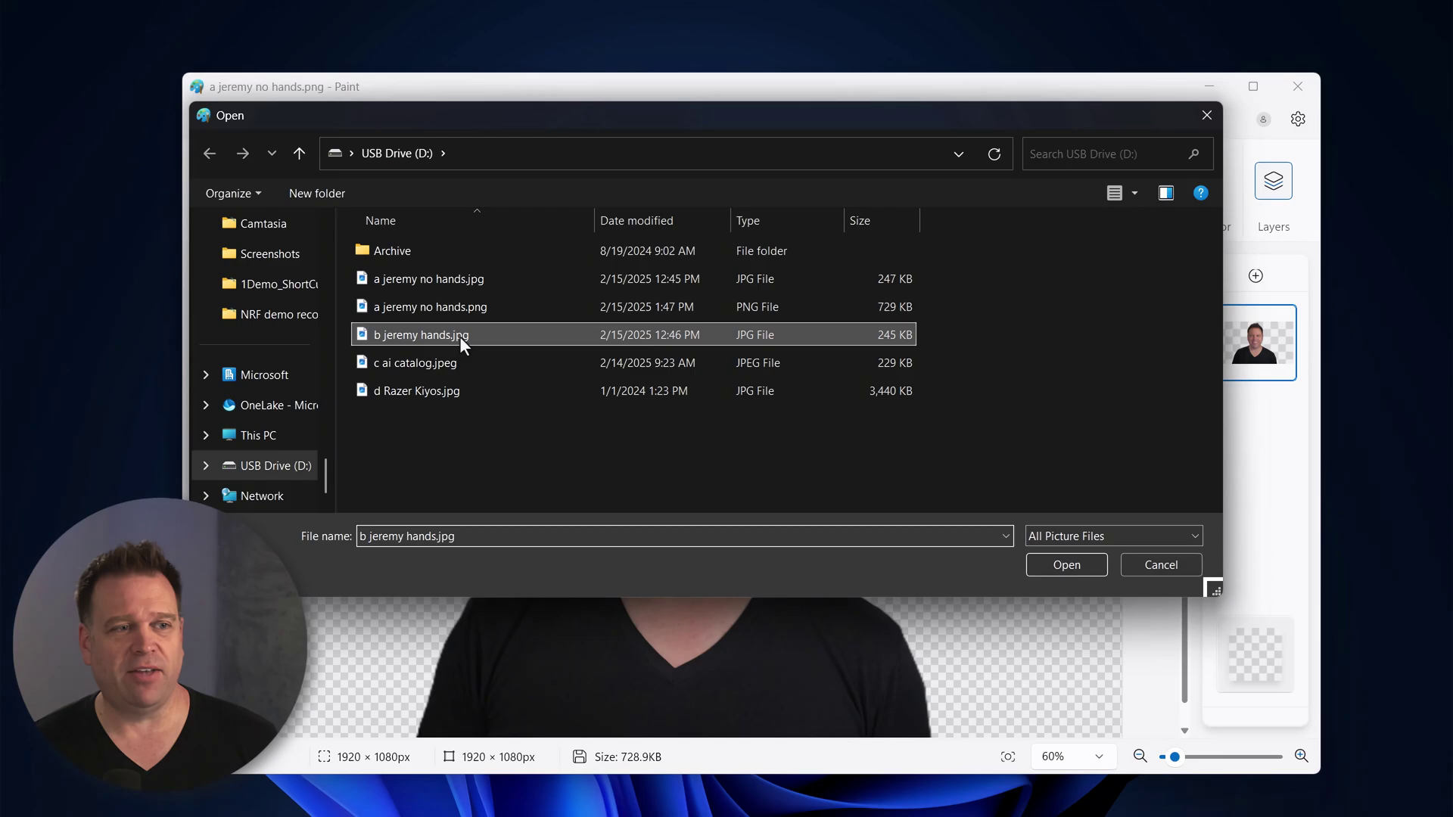
{"action": "left_click", "coordinate": [1056, 569]}
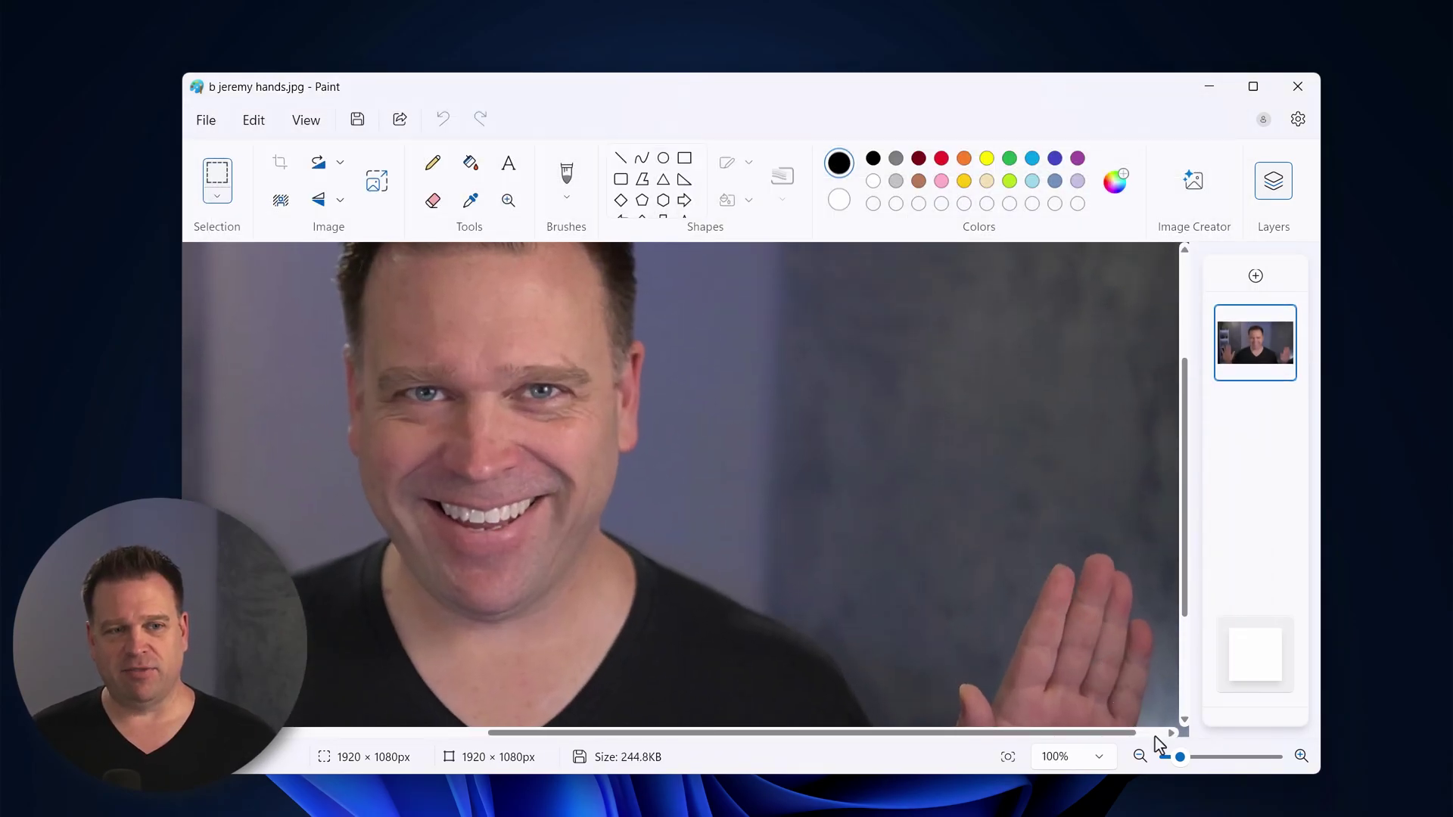
{"action": "left_click", "coordinate": [1140, 756]}
{"action": "left_click", "coordinate": [1139, 757]}
{"action": "left_click", "coordinate": [1140, 756]}
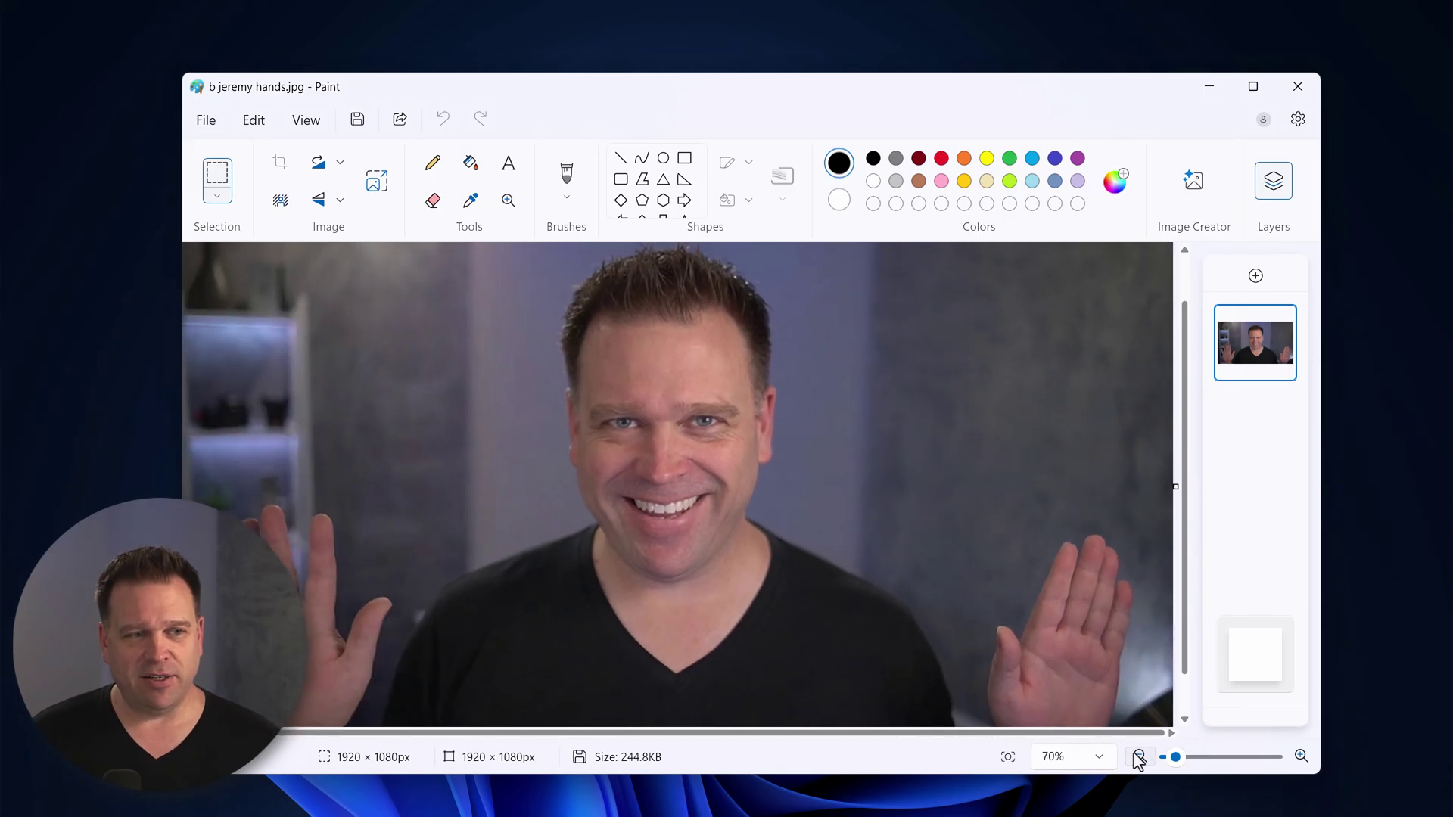
{"action": "left_click", "coordinate": [1140, 757]}
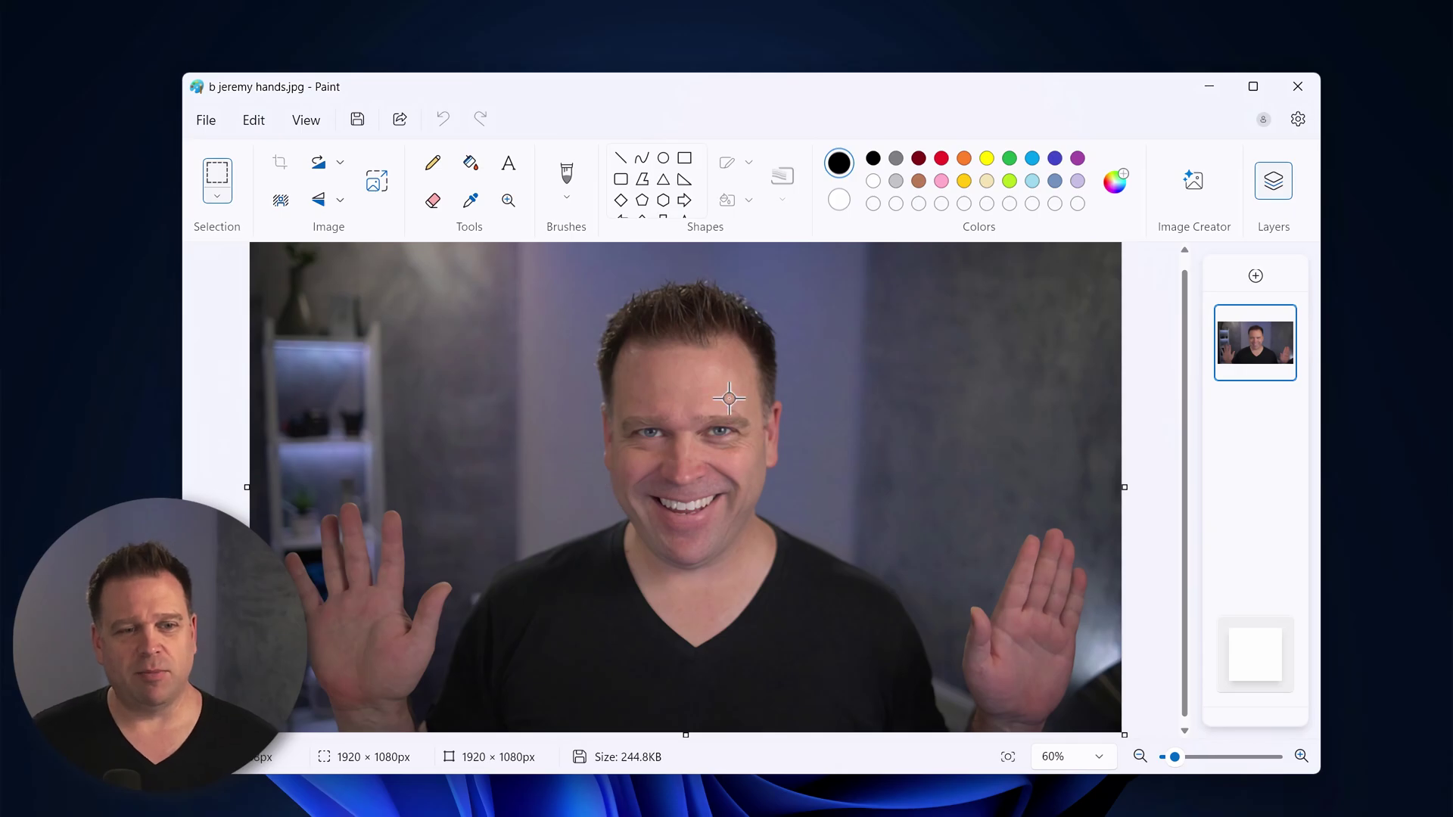
- Undo a trial background removal, shift the photo up-left, and shrink the canvas to 1151 × 1026 px
{"action": "left_click", "coordinate": [283, 204]}
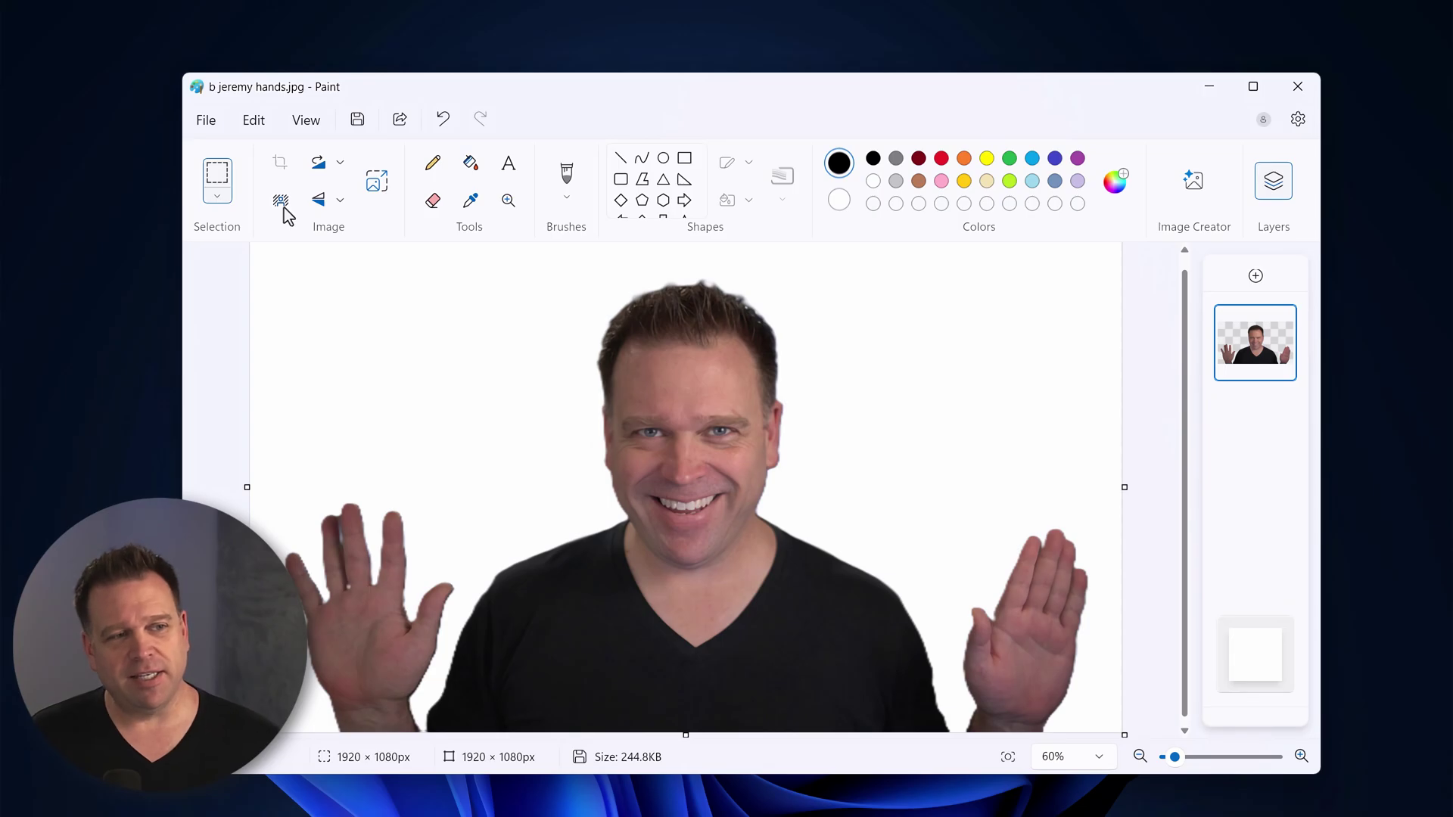
{"action": "left_click", "coordinate": [444, 122]}
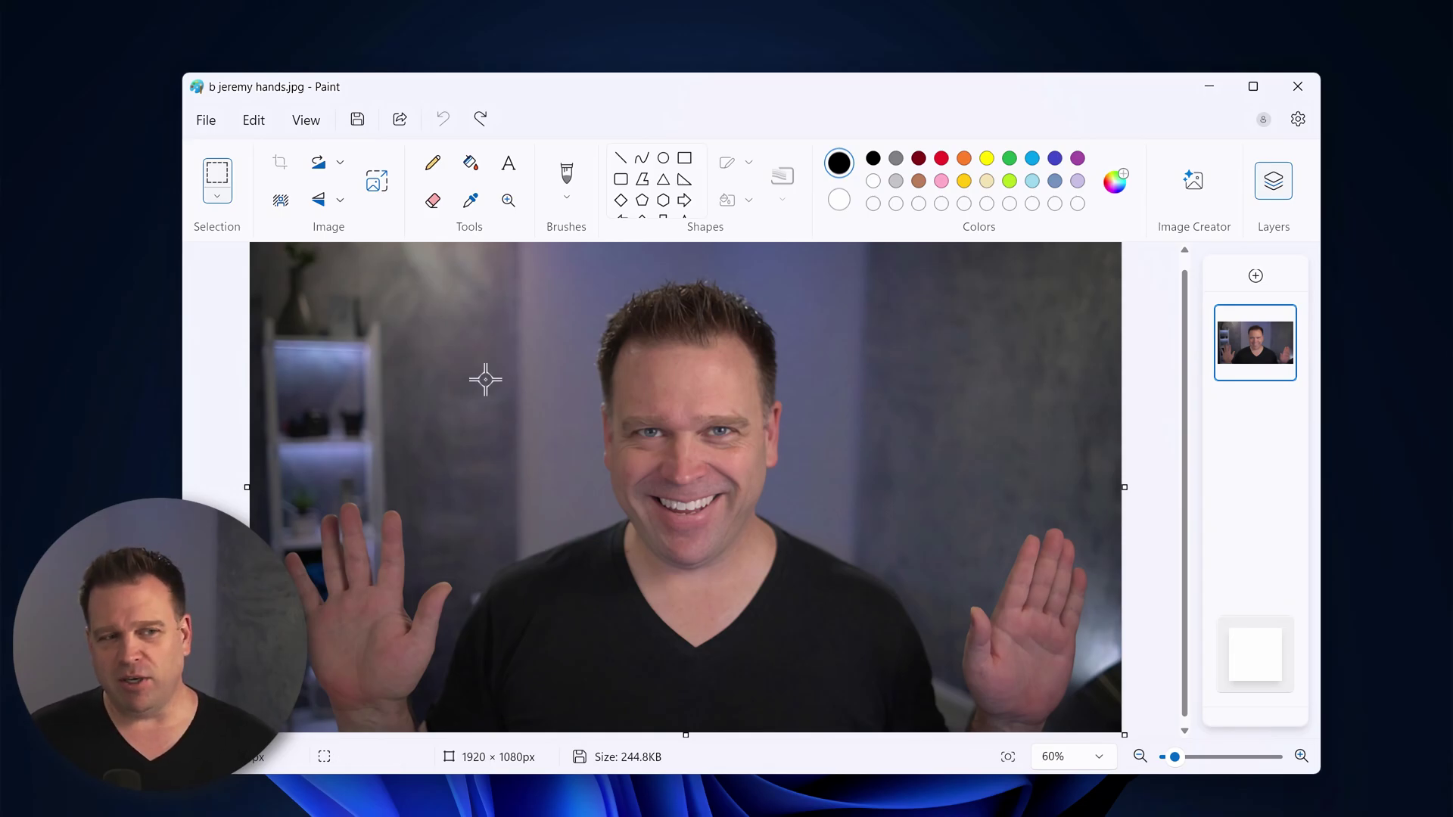
{"action": "key", "text": "ctrl+a"}
{"action": "left_click_drag", "start_coordinate": [547, 470], "coordinate": [376, 446]}
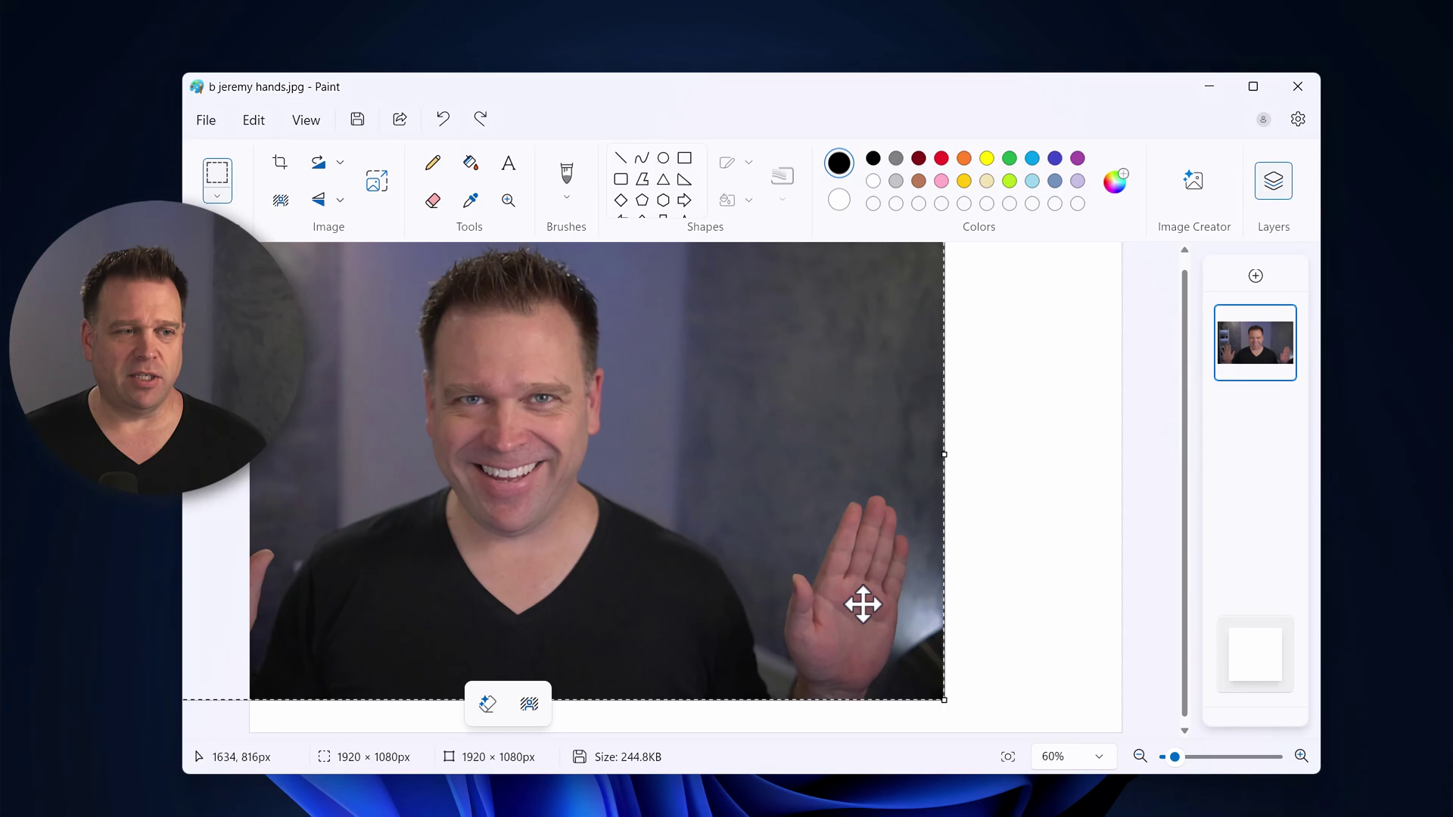
{"action": "left_click_drag", "start_coordinate": [824, 497], "coordinate": [820, 509]}
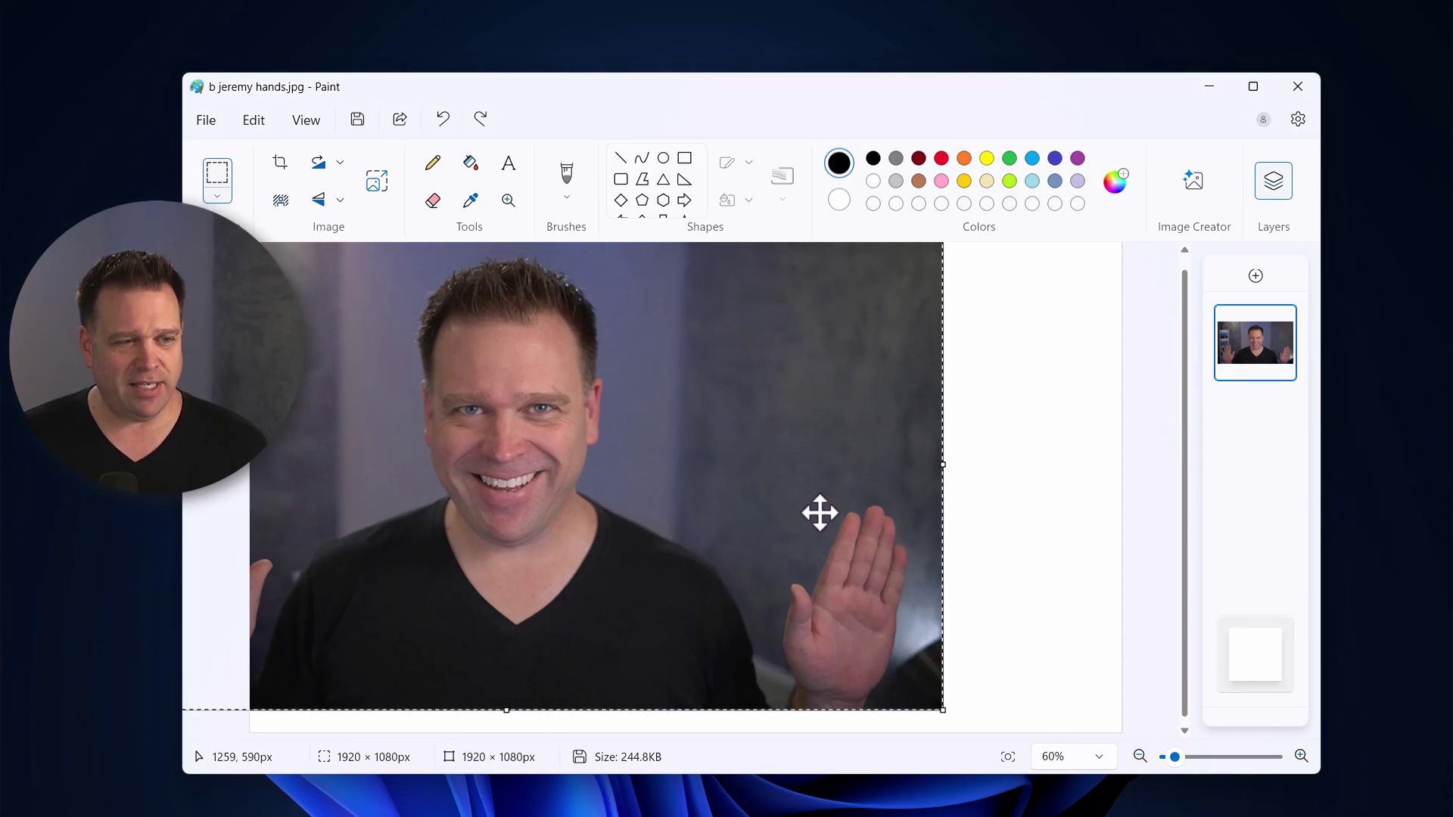
{"action": "left_click", "coordinate": [1119, 673]}
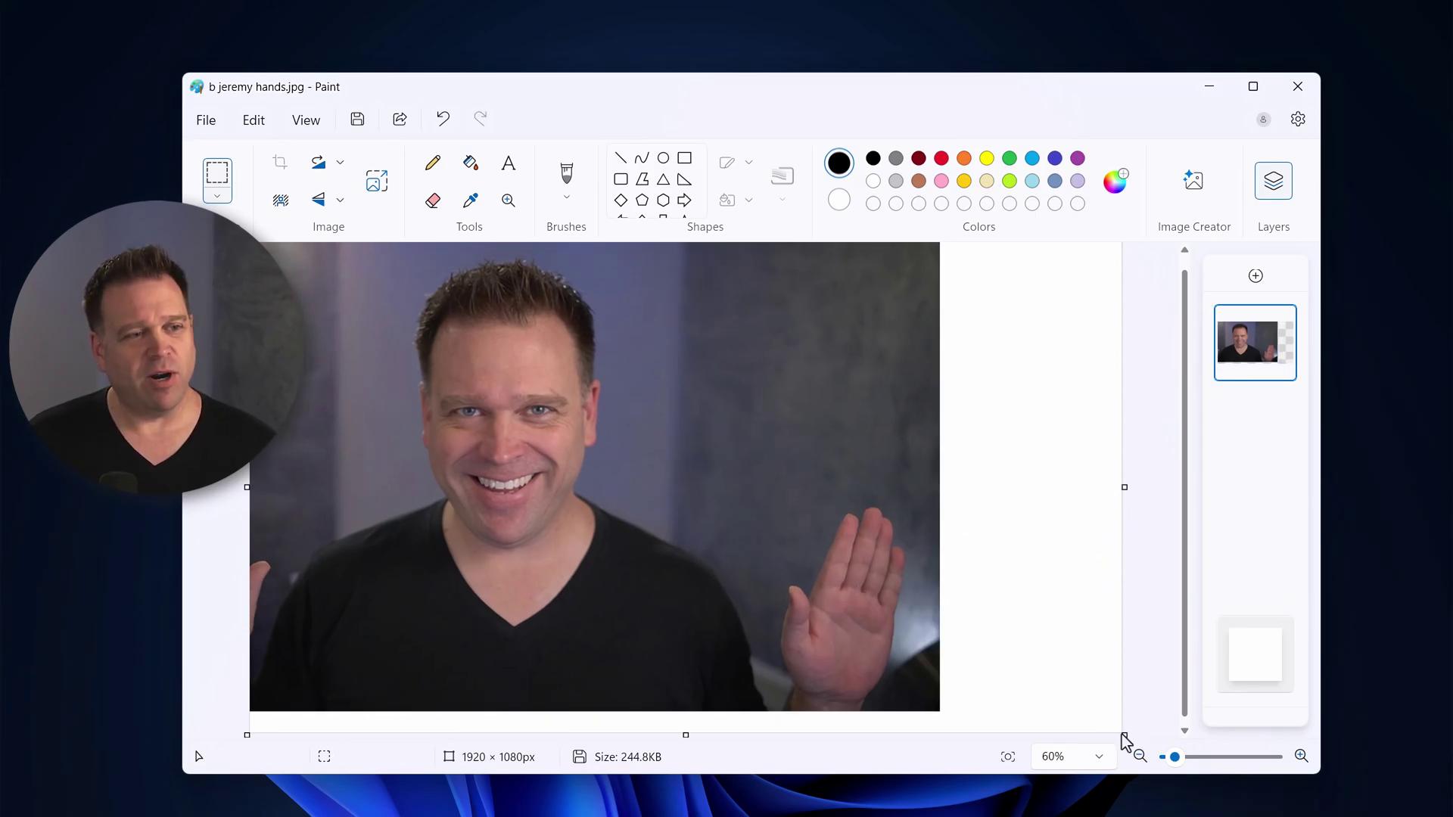
{"action": "left_click_drag", "start_coordinate": [1124, 733], "coordinate": [770, 705]}
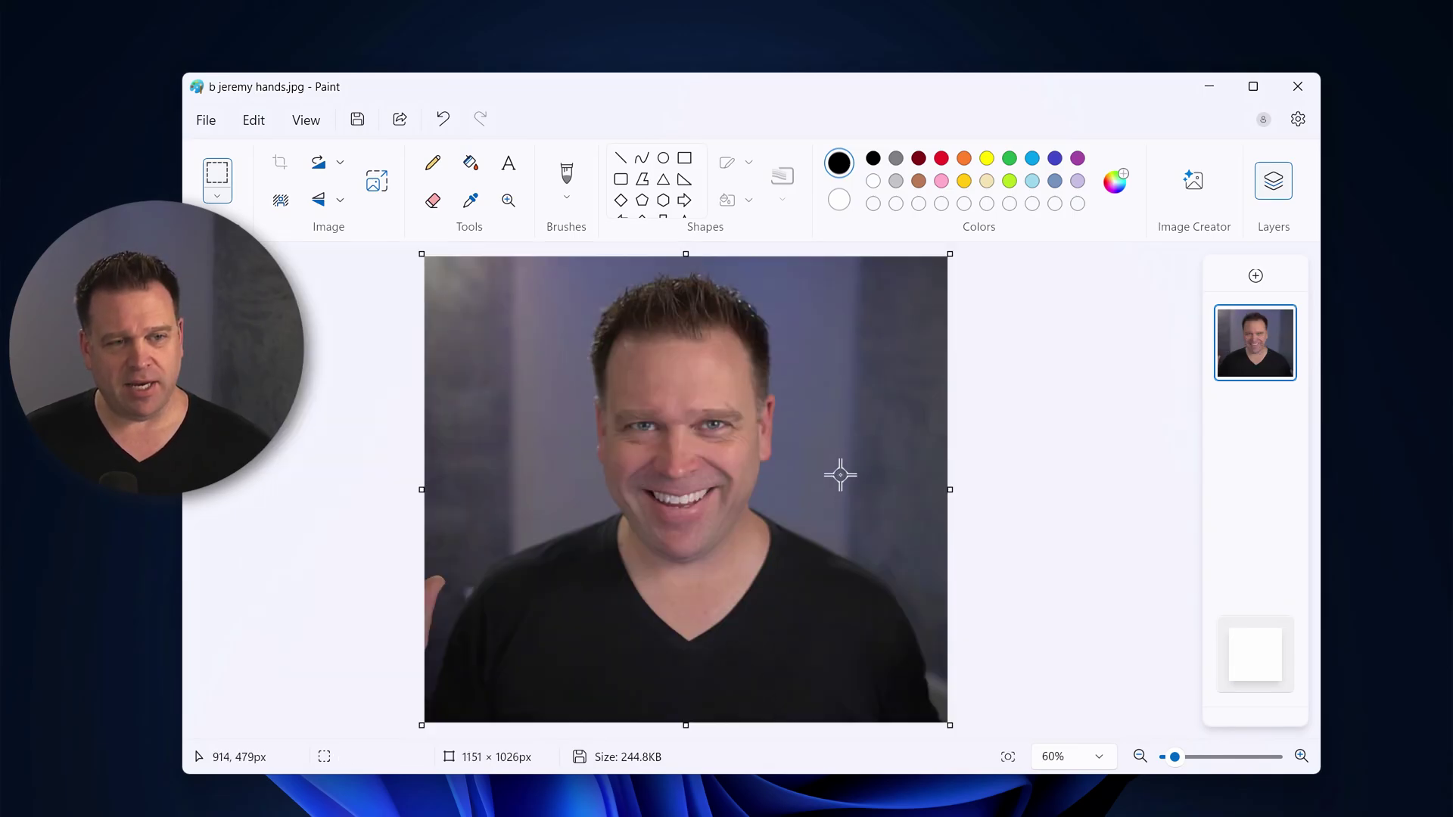
- Remove the cropped portrait's background, erase the stray hand at the left edge, and hide the background layer
{"action": "left_click", "coordinate": [281, 200]}
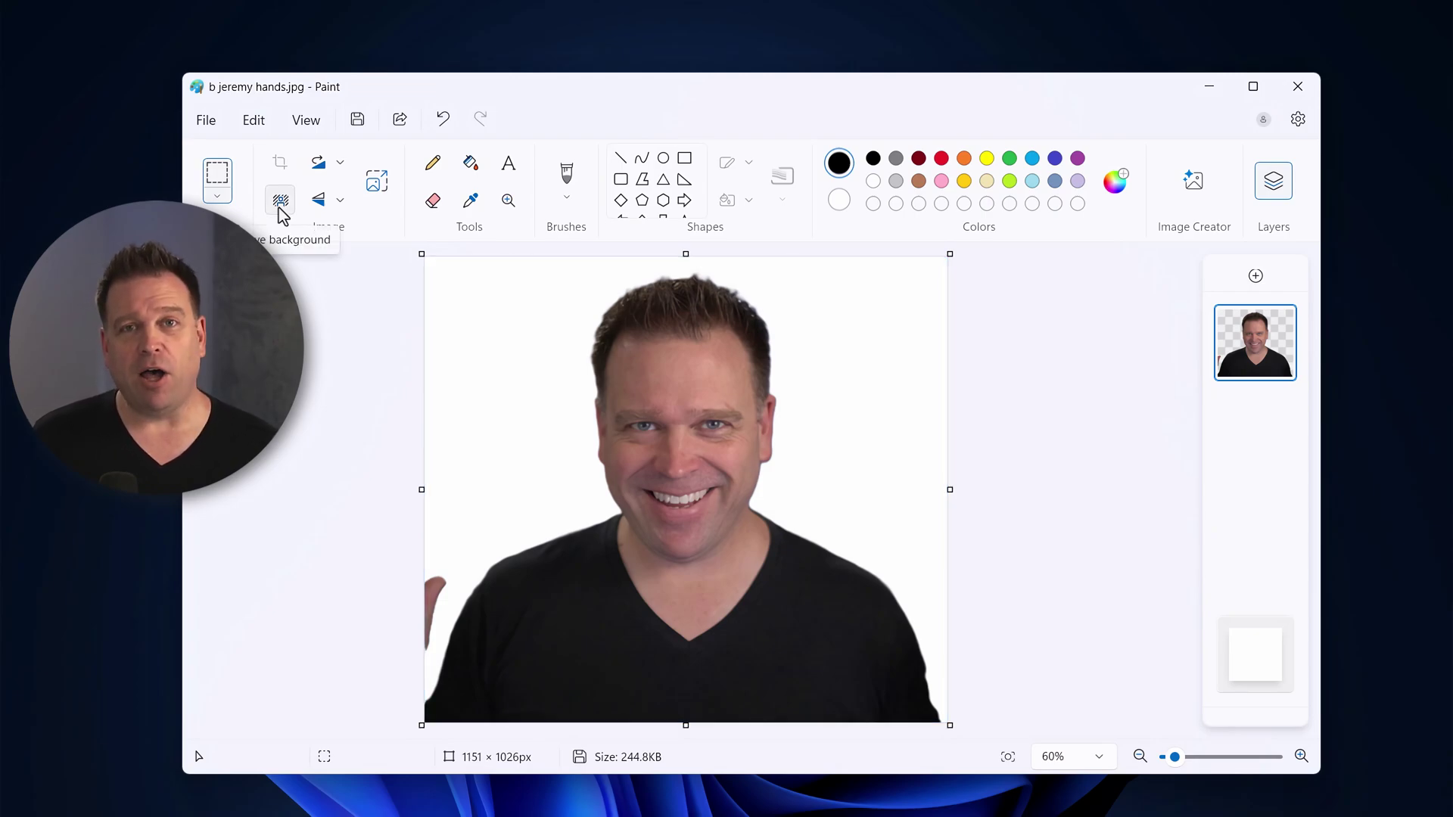
{"action": "left_click", "coordinate": [433, 202]}
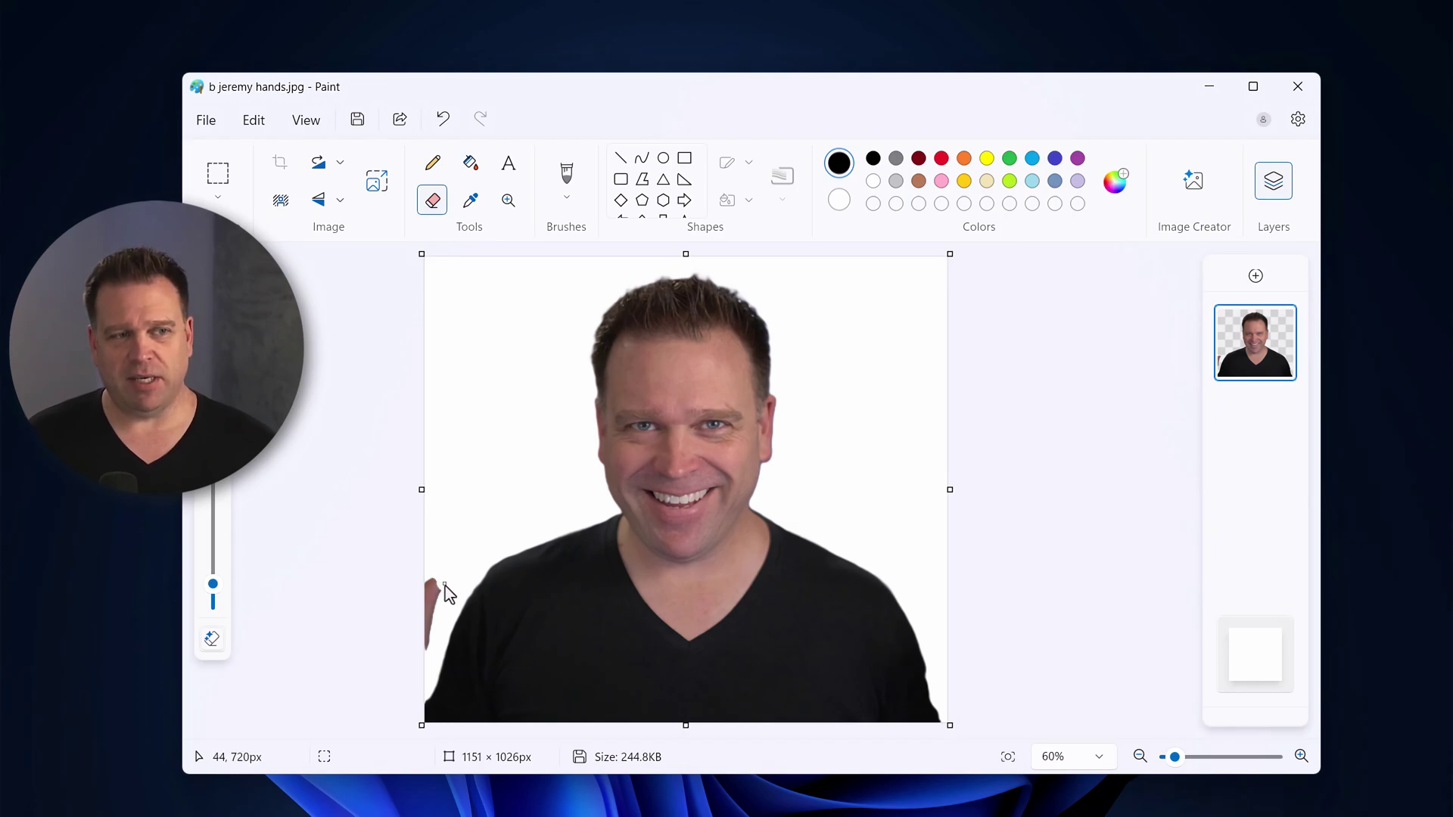
{"action": "mouse_move", "coordinate": [443, 603]}
{"action": "left_mouse_down"}
{"action": "mouse_move", "coordinate": [425, 646]}
{"action": "mouse_move", "coordinate": [428, 587]}
{"action": "mouse_move", "coordinate": [439, 596]}
{"action": "mouse_move", "coordinate": [426, 584]}
{"action": "left_mouse_up"}
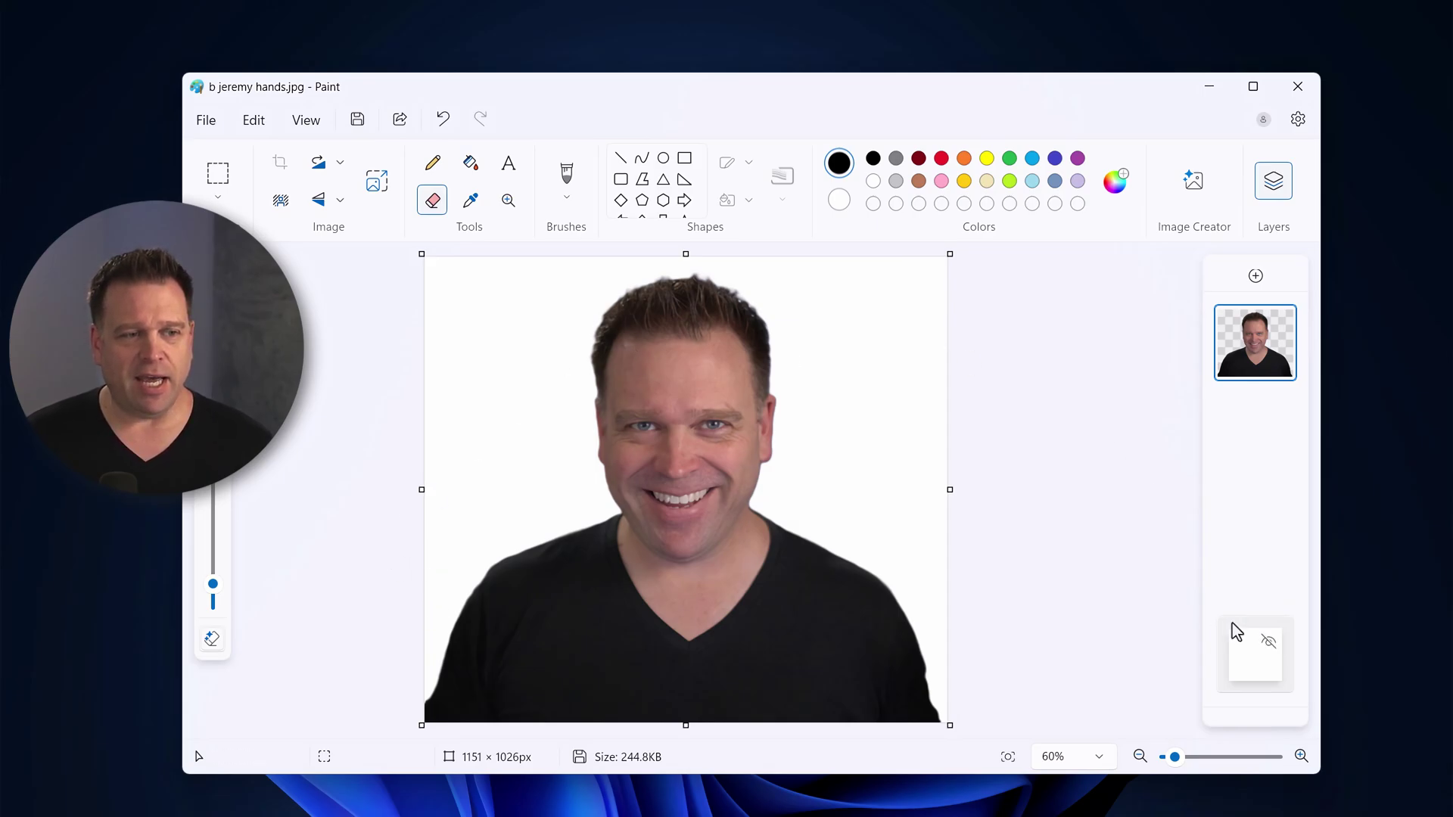
{"action": "left_click", "coordinate": [1268, 647]}
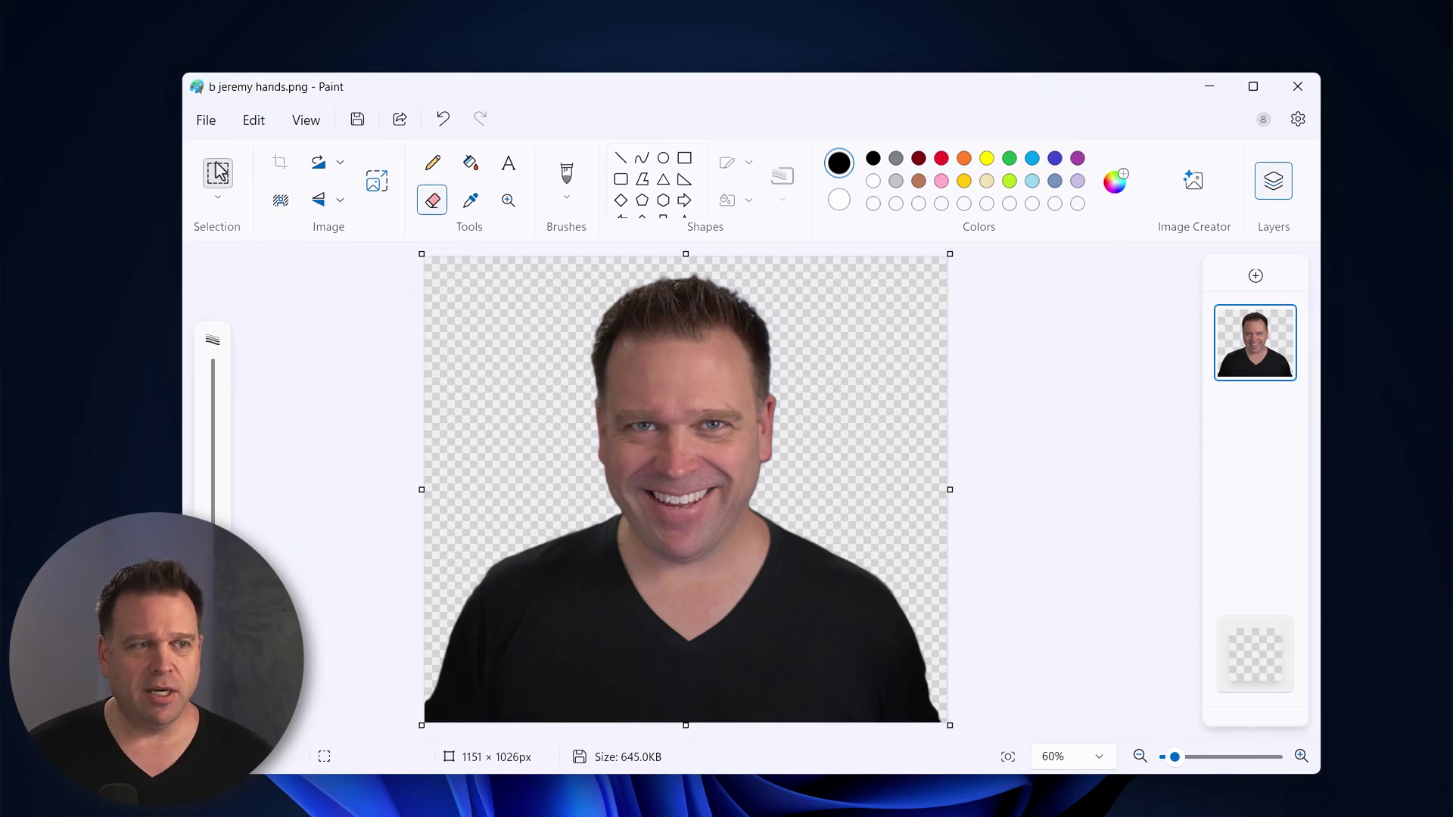
- Open 'c ai catalog.jpeg' and zoom out to 60% so the whole book illustration shows
{"action": "left_click", "coordinate": [206, 121]}
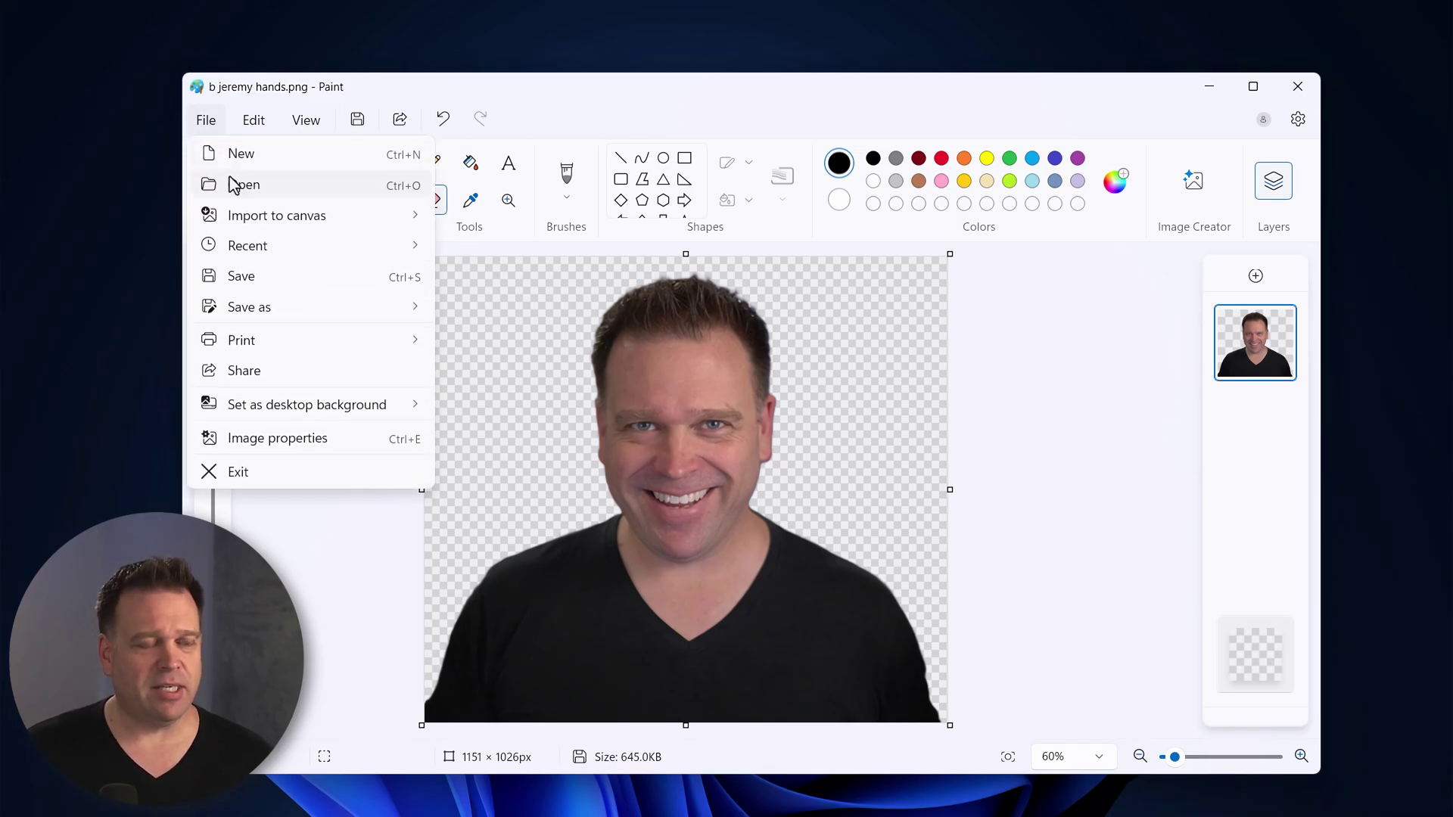
{"action": "key", "text": "Escape"}
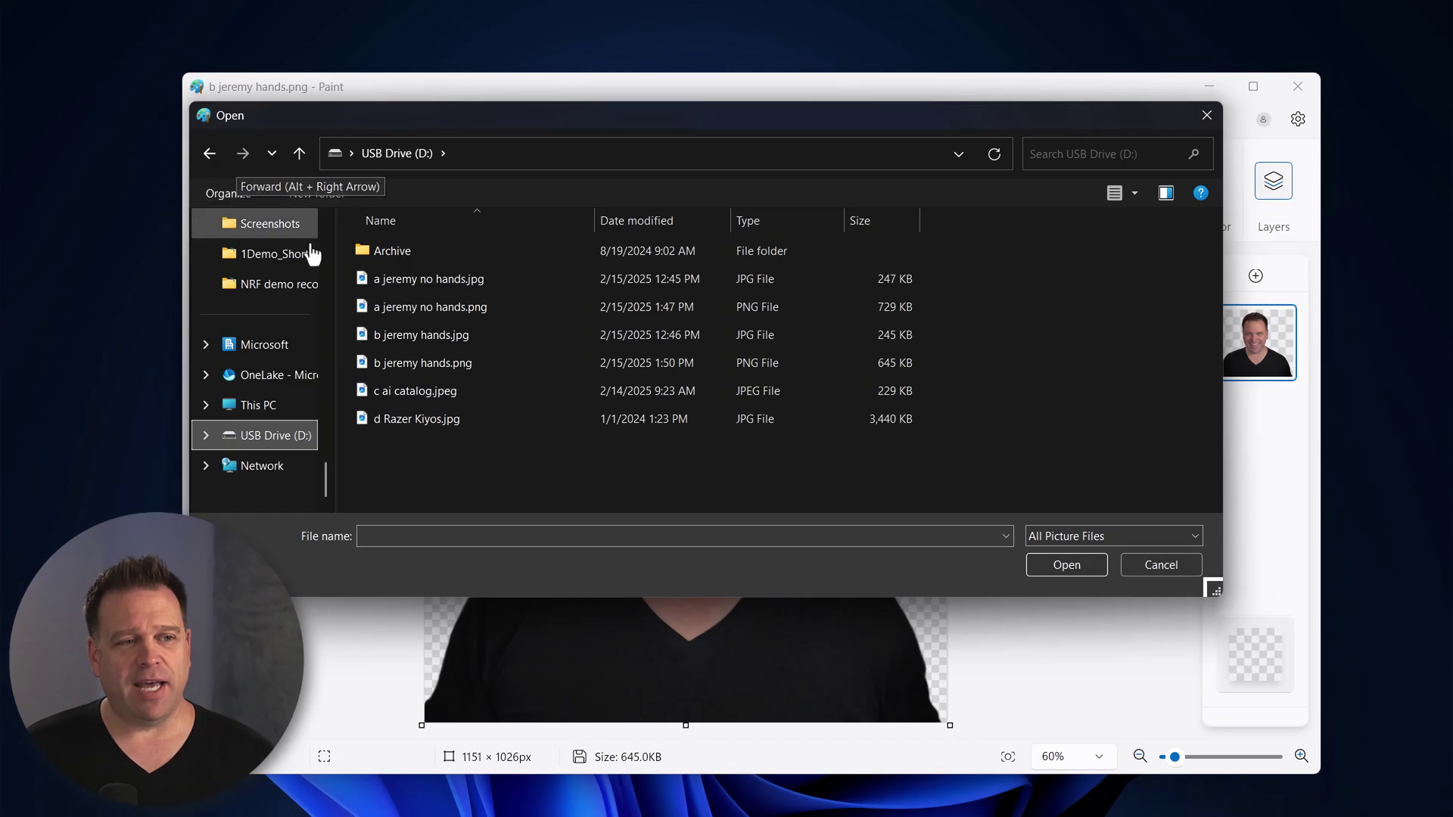
{"action": "left_click", "coordinate": [388, 392]}
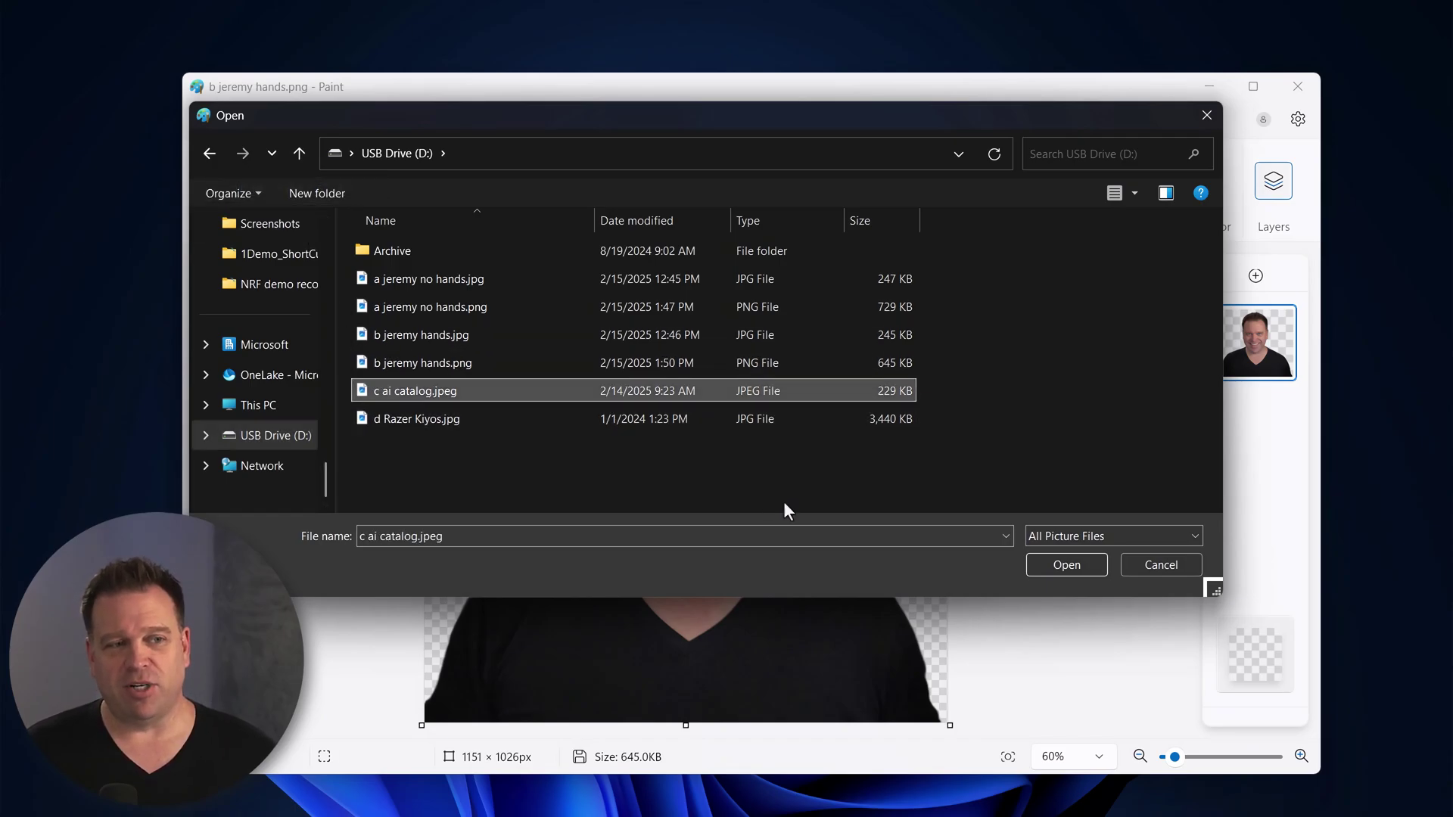
{"action": "left_click", "coordinate": [1052, 566]}
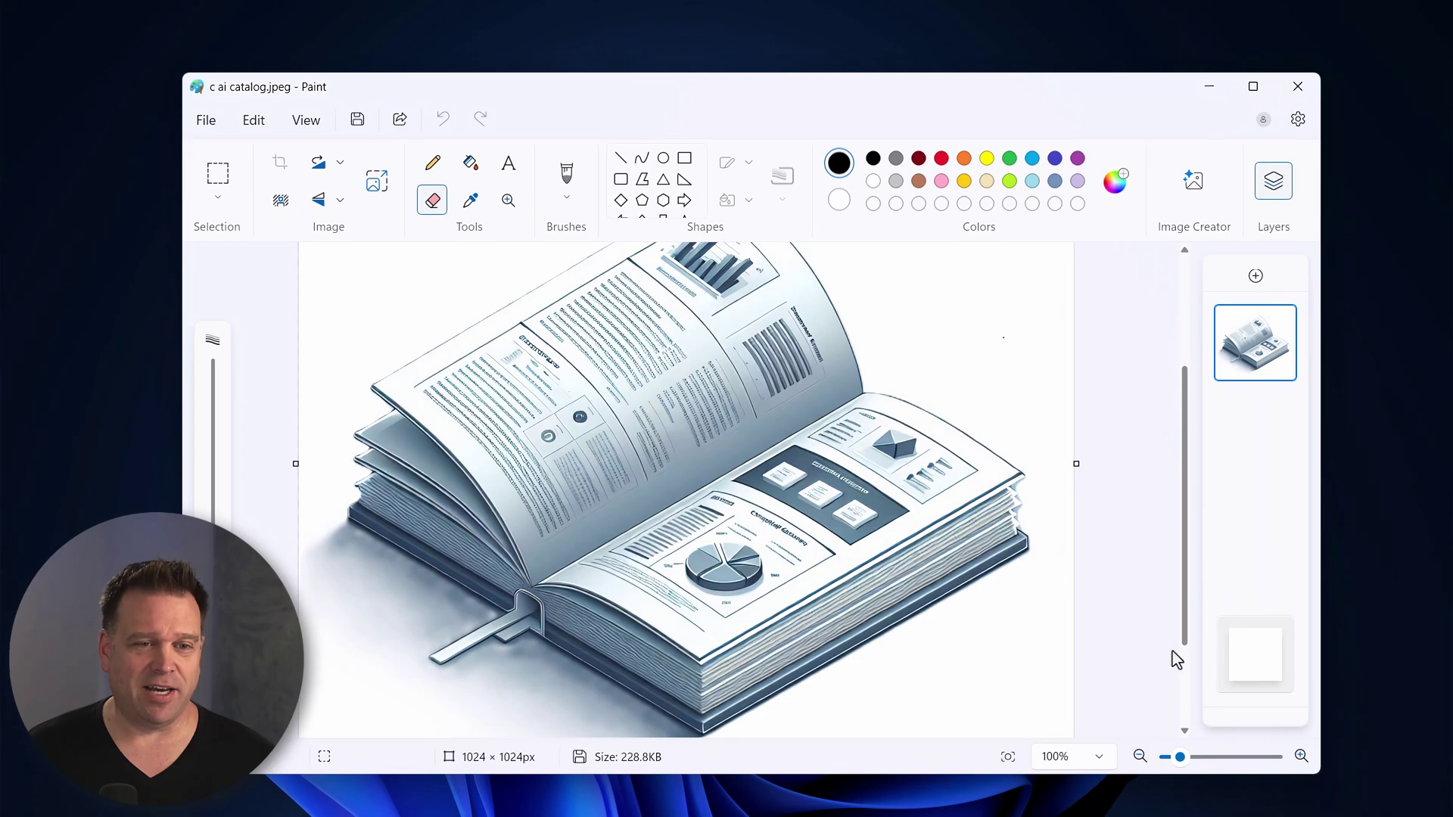
{"action": "left_click", "coordinate": [1139, 757]}
{"action": "left_click", "coordinate": [1139, 756]}
{"action": "left_click", "coordinate": [1139, 756]}
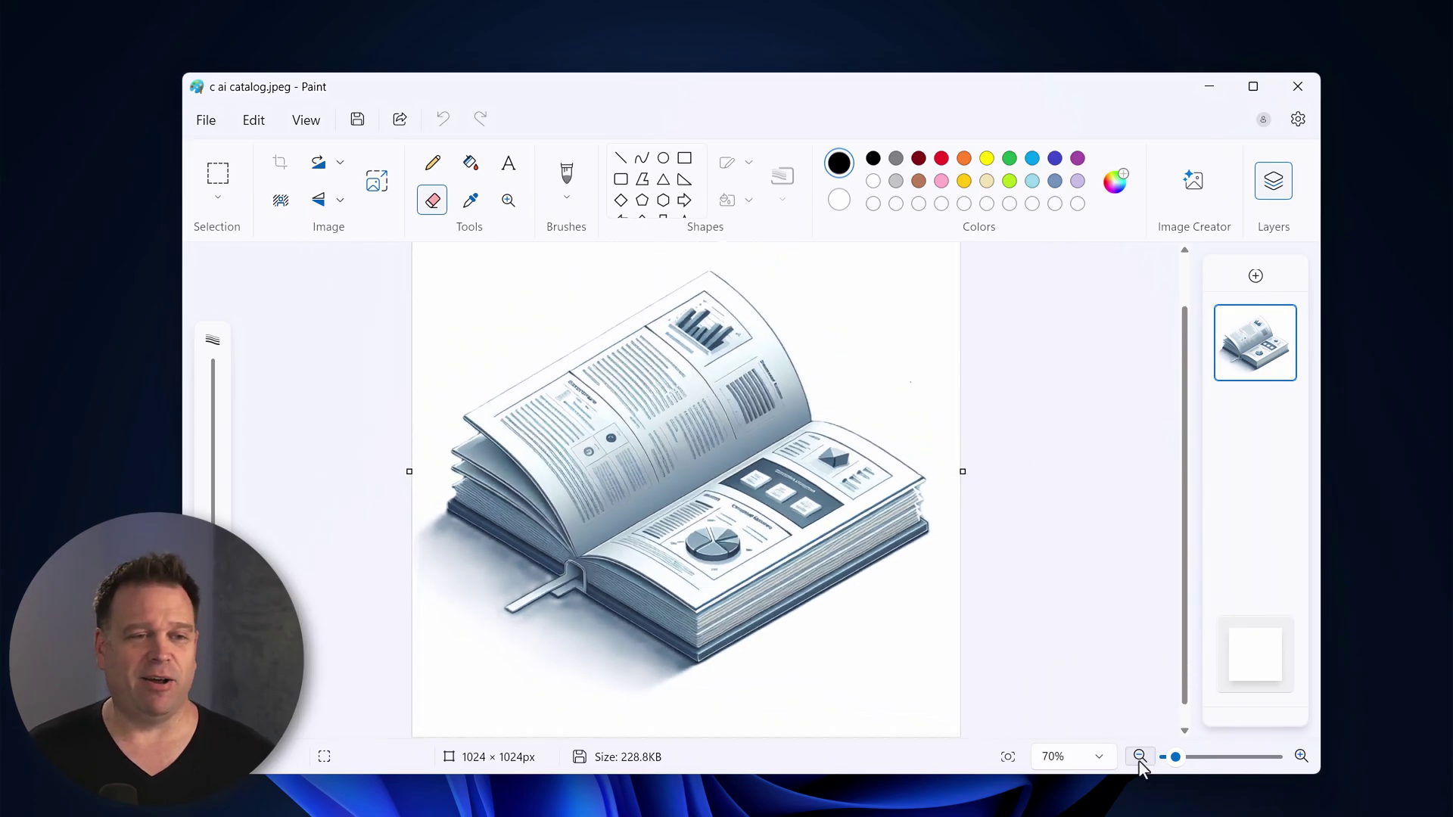
{"action": "left_click", "coordinate": [1140, 758]}
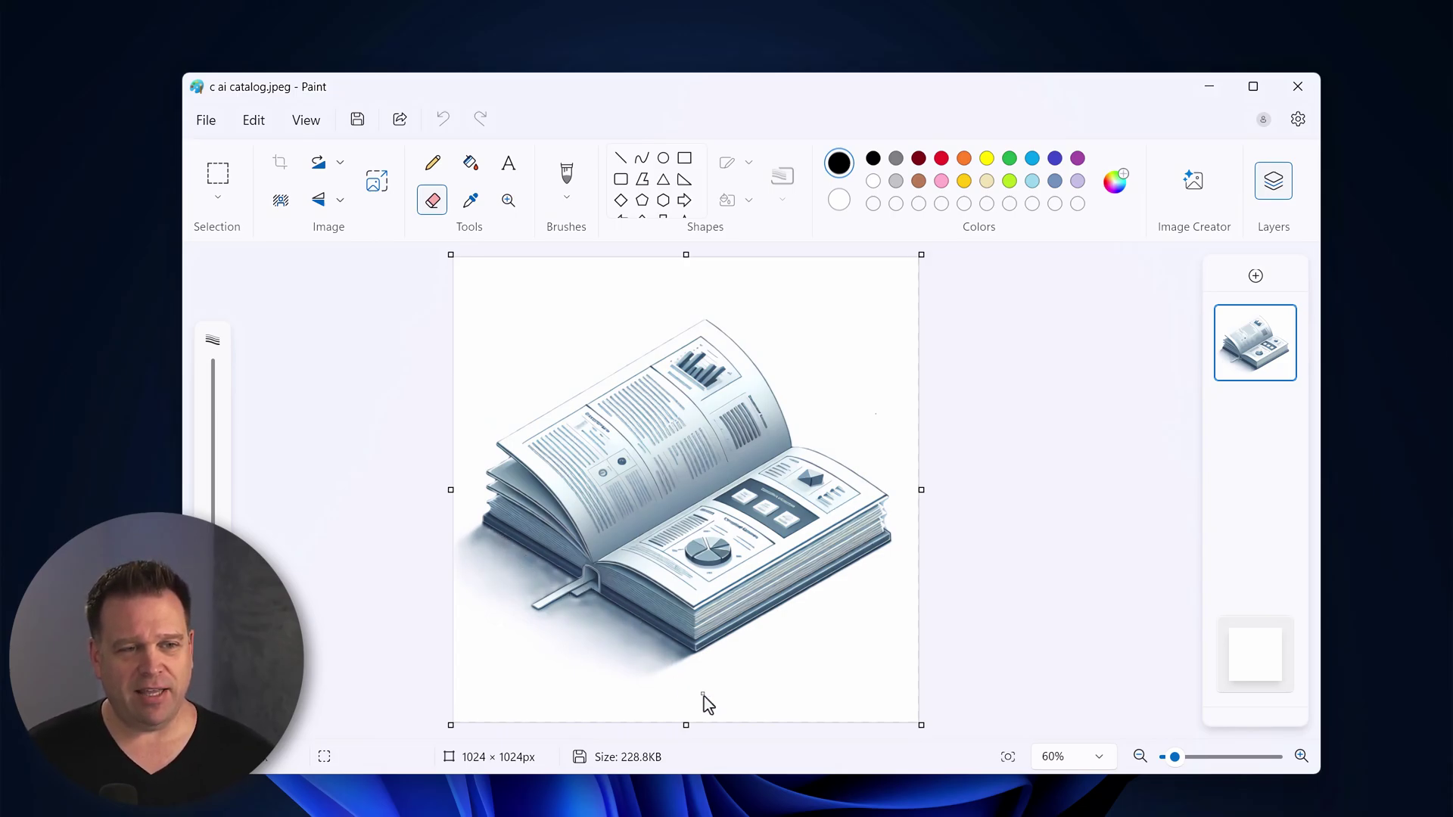
- Remove the illustration's white background and hide that layer to show the transparent checkerboard
{"action": "left_click", "coordinate": [278, 202]}
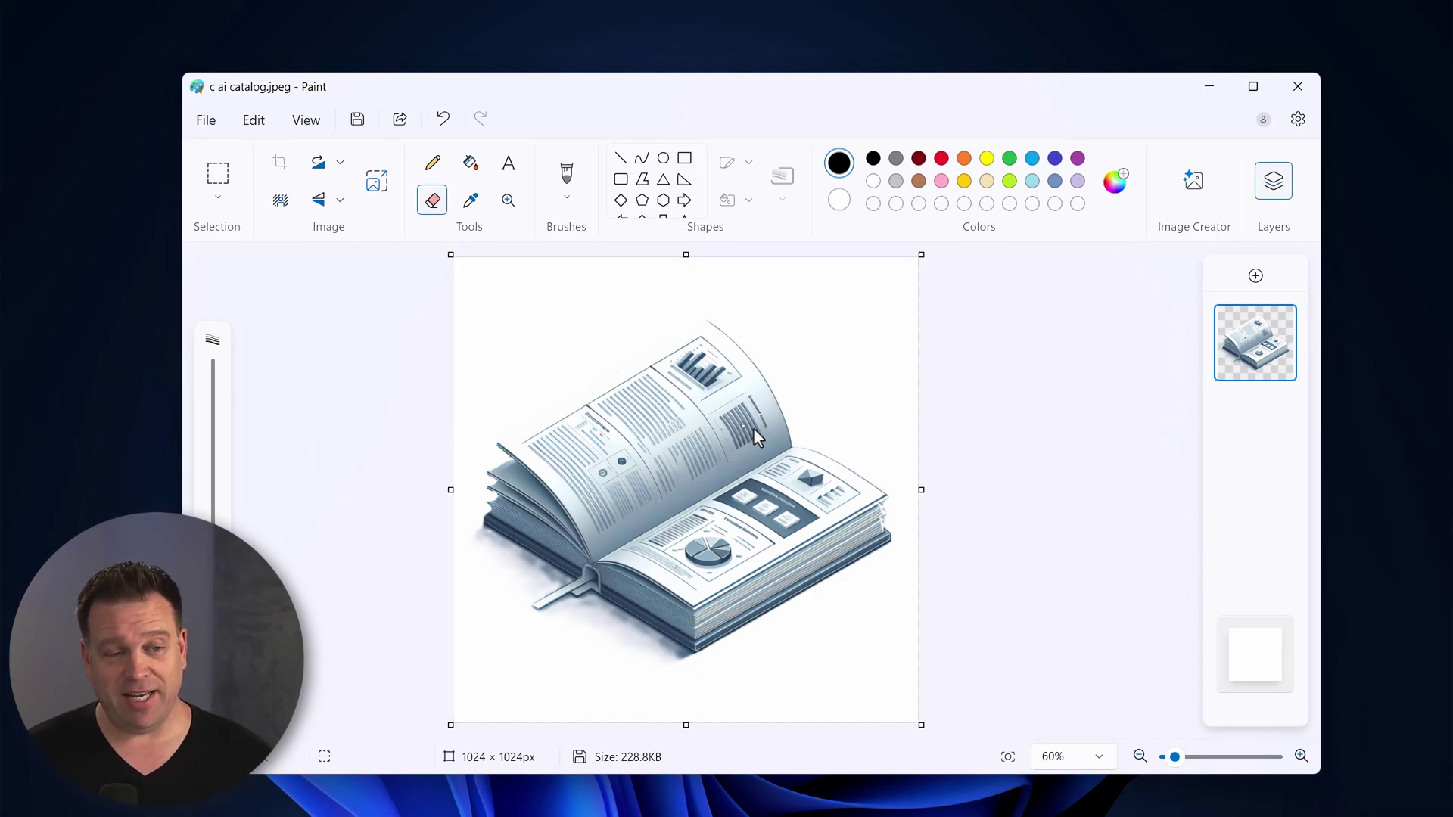
{"action": "left_click", "coordinate": [1270, 645]}
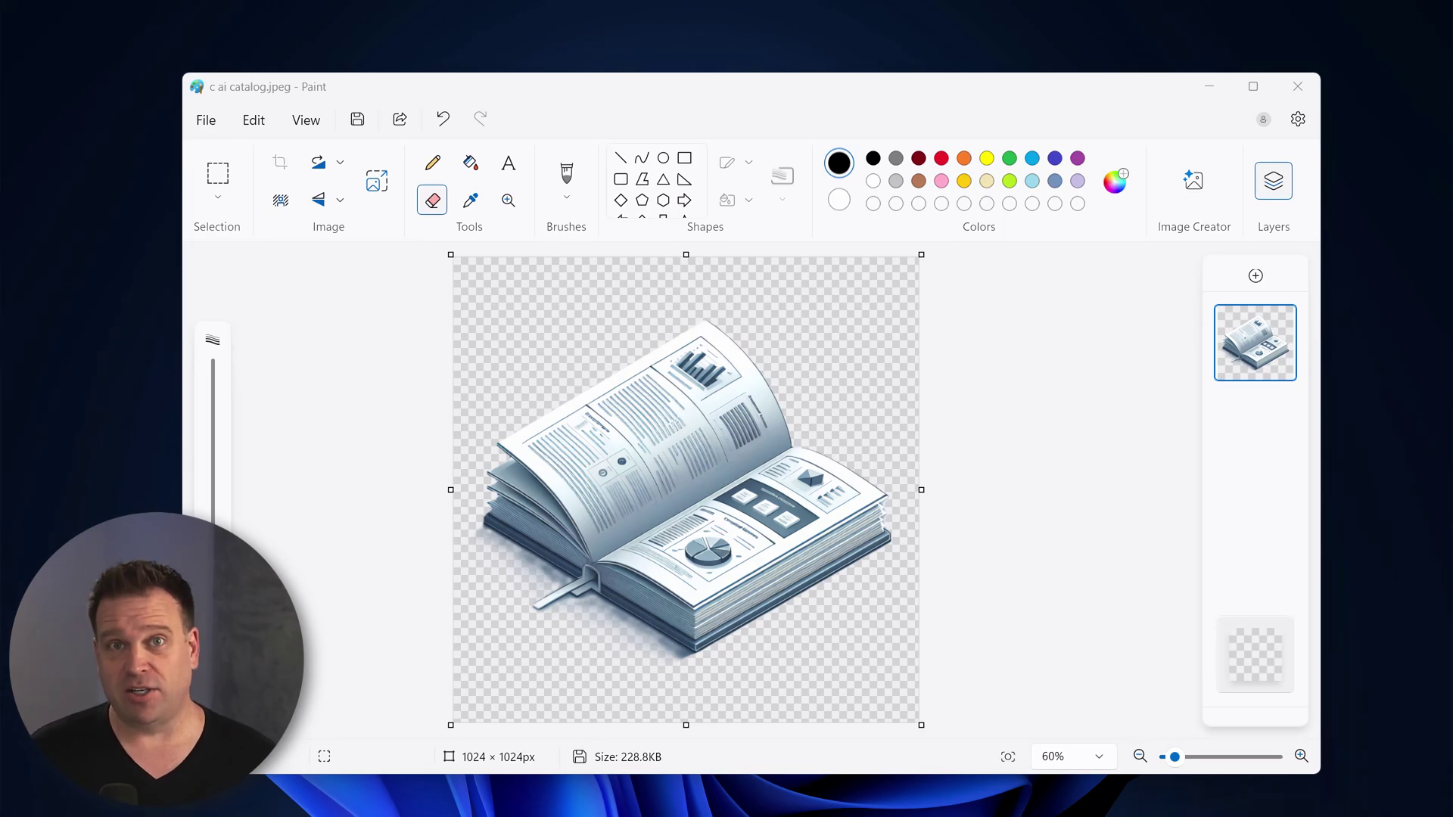
{"action": "key", "text": "ctrl+a"}
{"action": "left_click", "coordinate": [204, 122]}
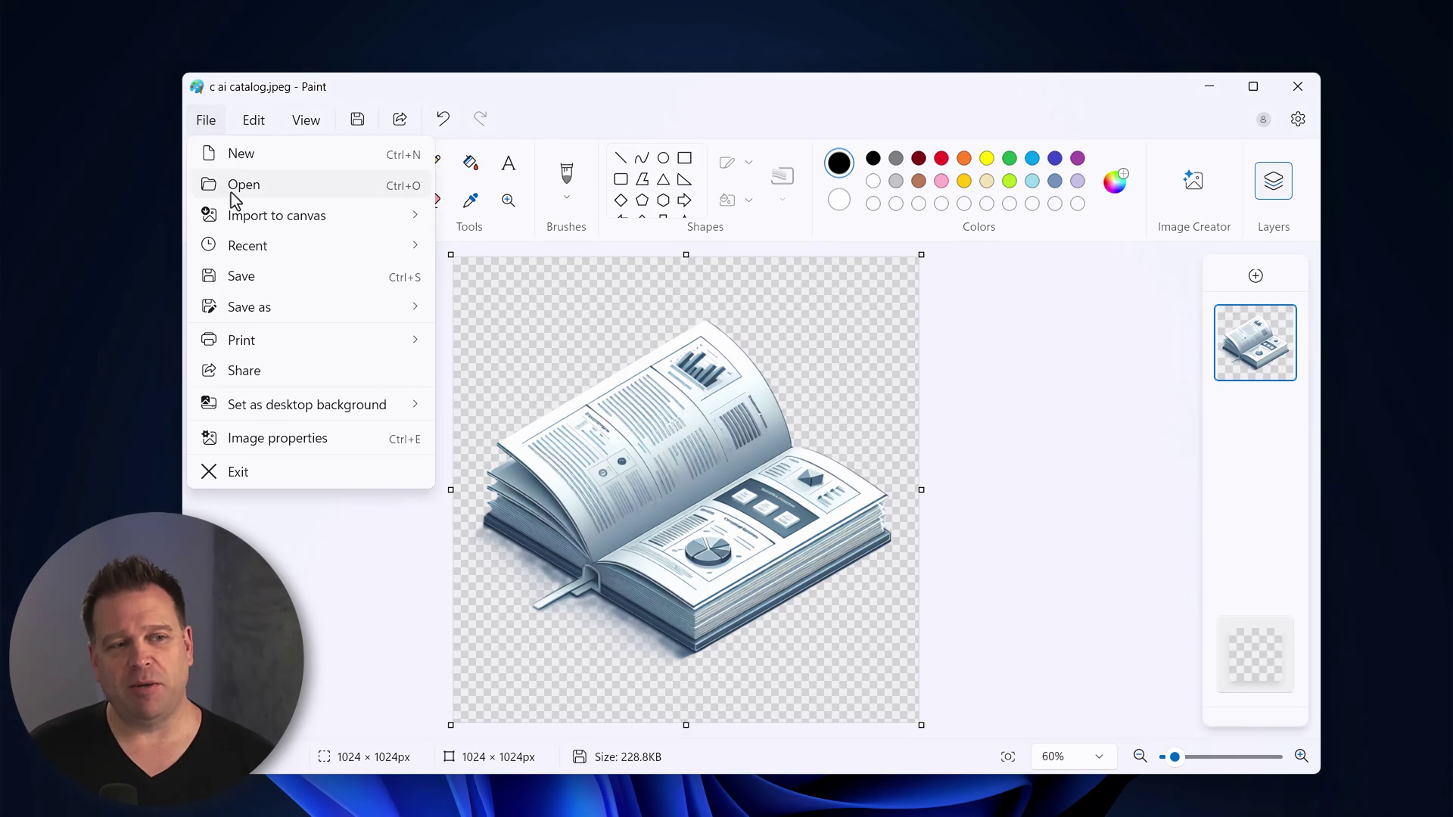
- Open 'd Razer Kiyos.jpg', choosing Don't save for the book illustration changes
{"action": "left_click", "coordinate": [233, 195]}
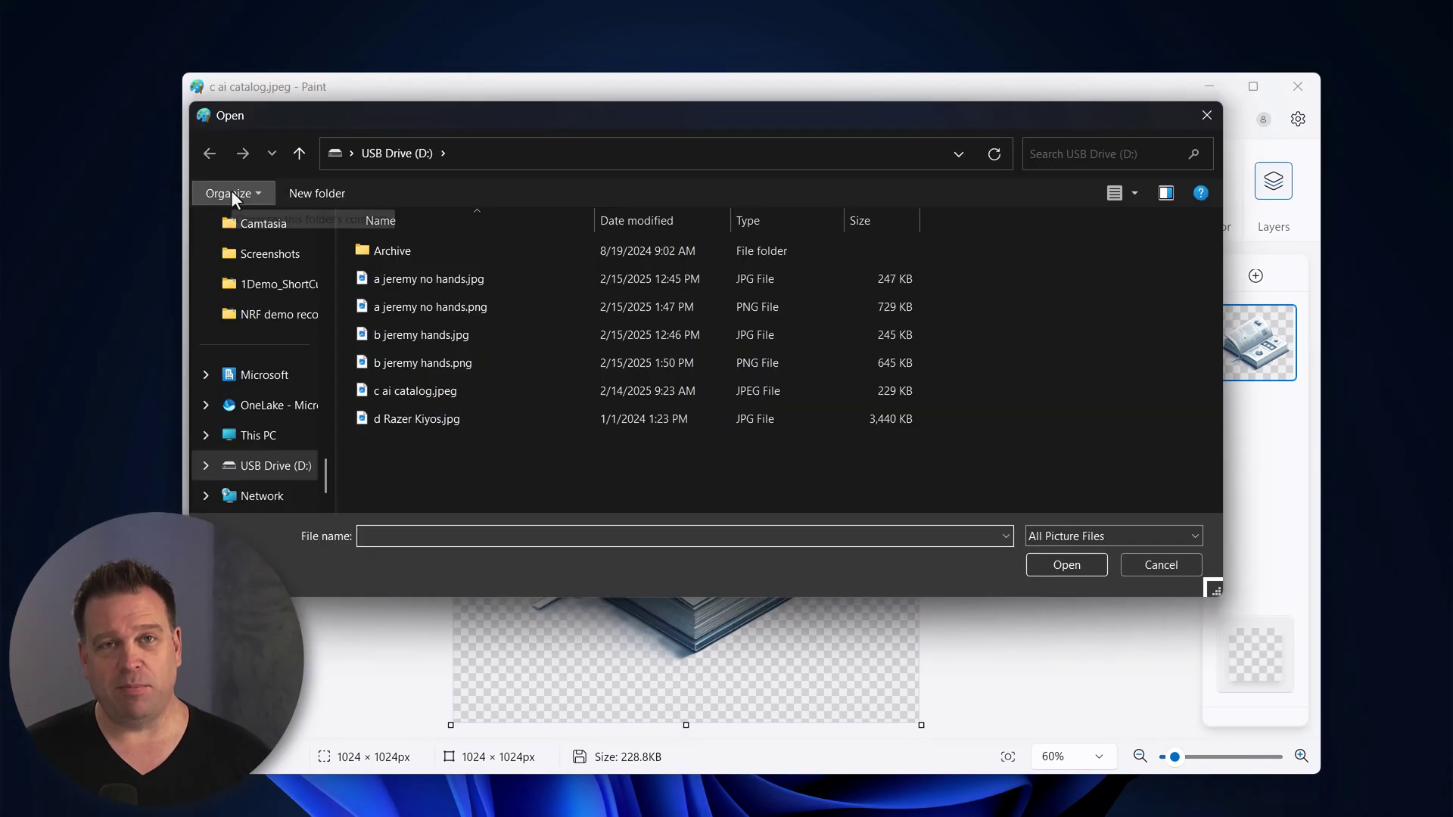
{"action": "left_click", "coordinate": [390, 420]}
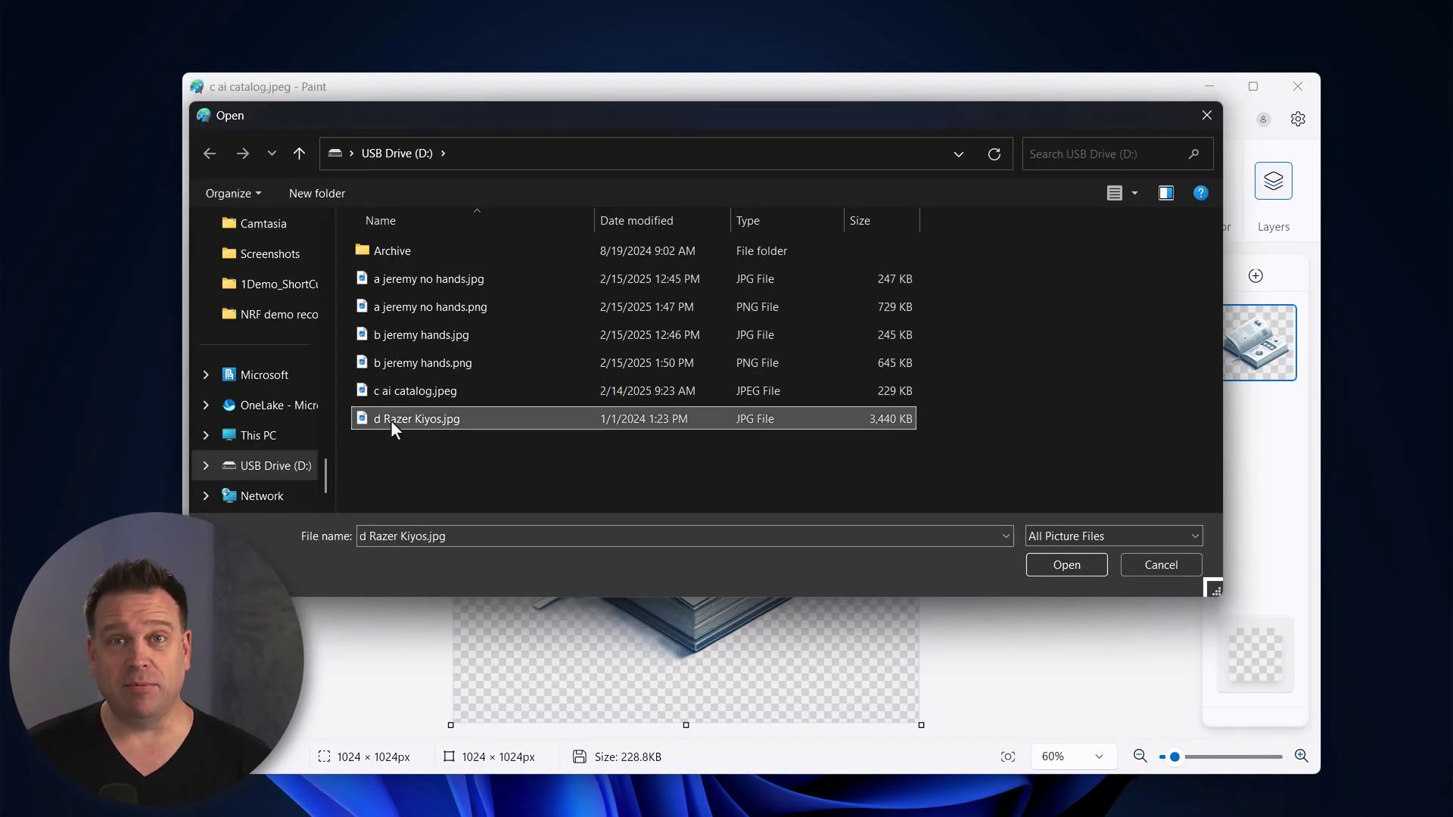
{"action": "left_click", "coordinate": [1073, 566]}
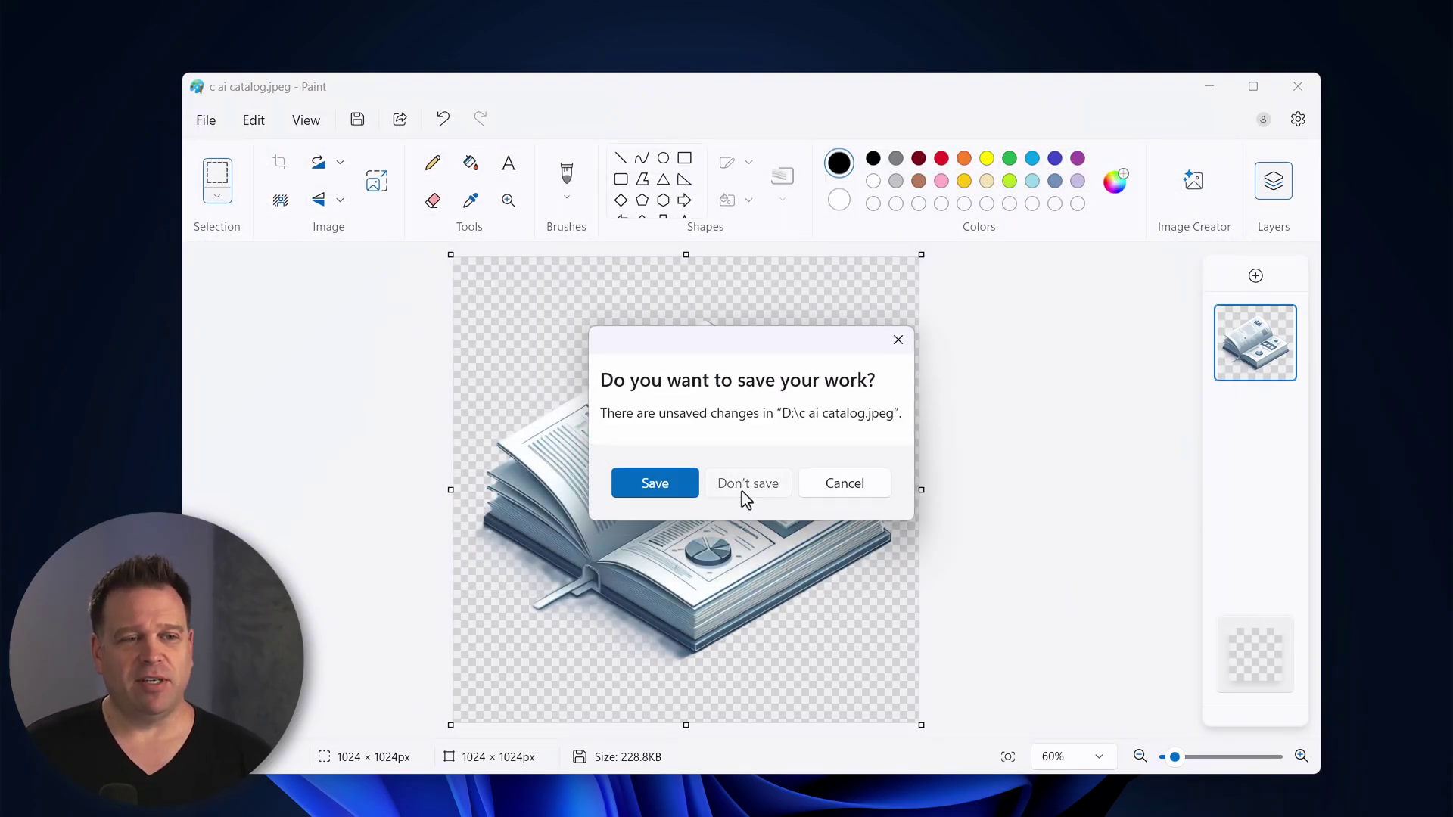
{"action": "left_click", "coordinate": [745, 484]}
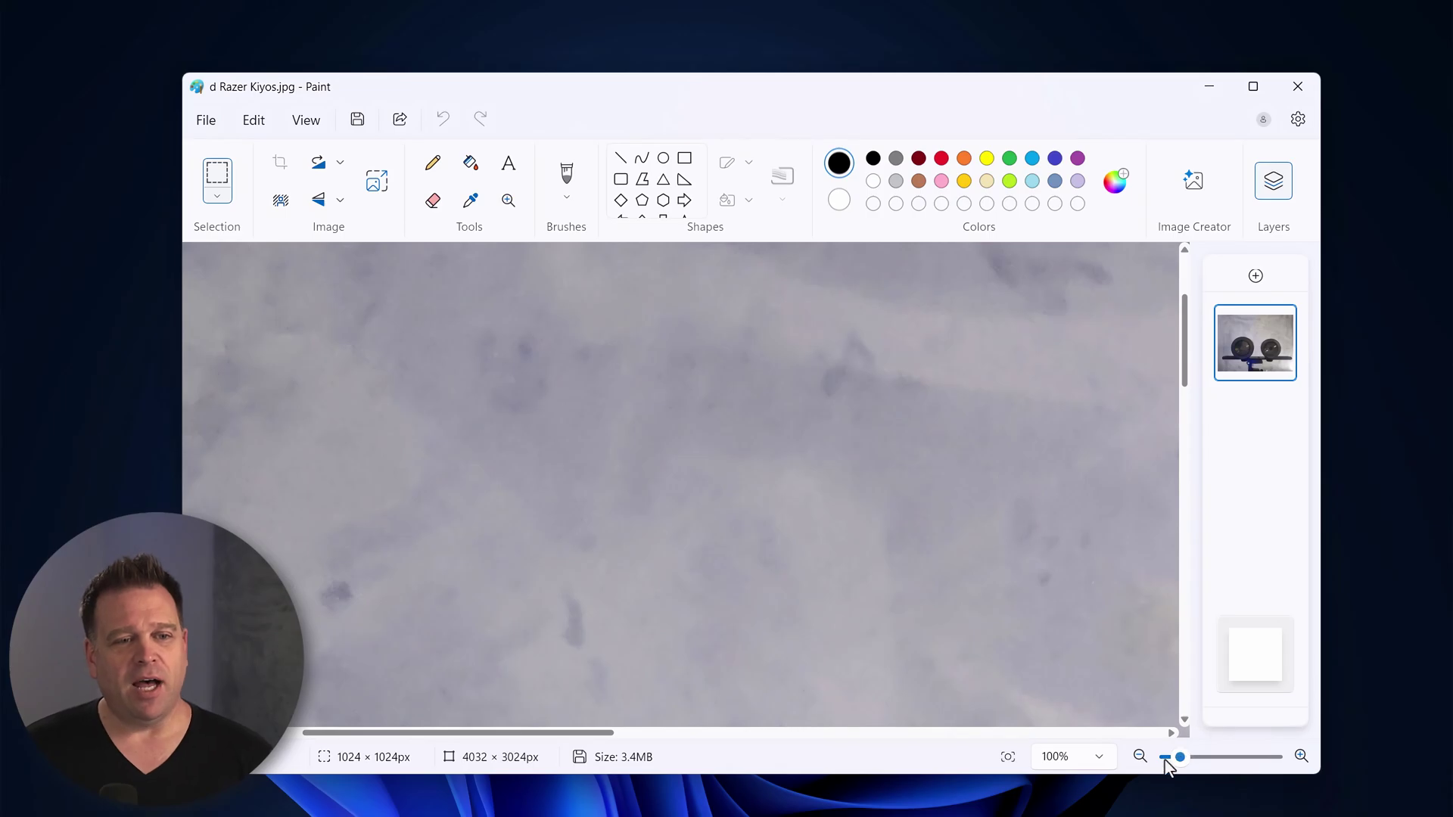
- Zoom out until the whole 4032 × 3024 px webcam photo fits in view
{"action": "left_click", "coordinate": [1139, 757]}
{"action": "left_click", "coordinate": [1140, 757]}
{"action": "left_click", "coordinate": [1140, 757]}
{"action": "left_click", "coordinate": [1140, 757]}
{"action": "left_click", "coordinate": [1140, 756]}
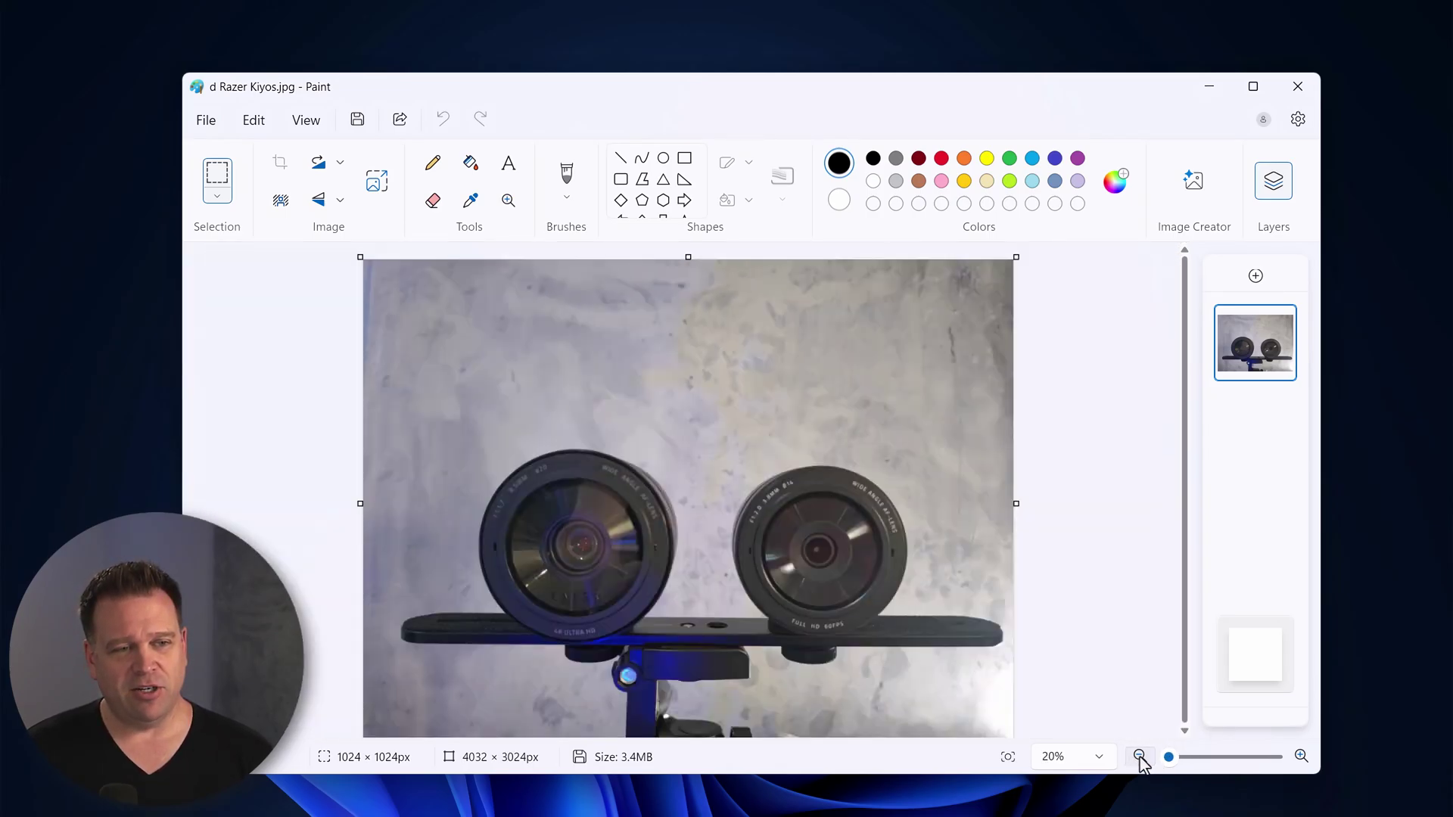
{"action": "left_click", "coordinate": [1140, 756]}
{"action": "left_click", "coordinate": [1300, 757]}
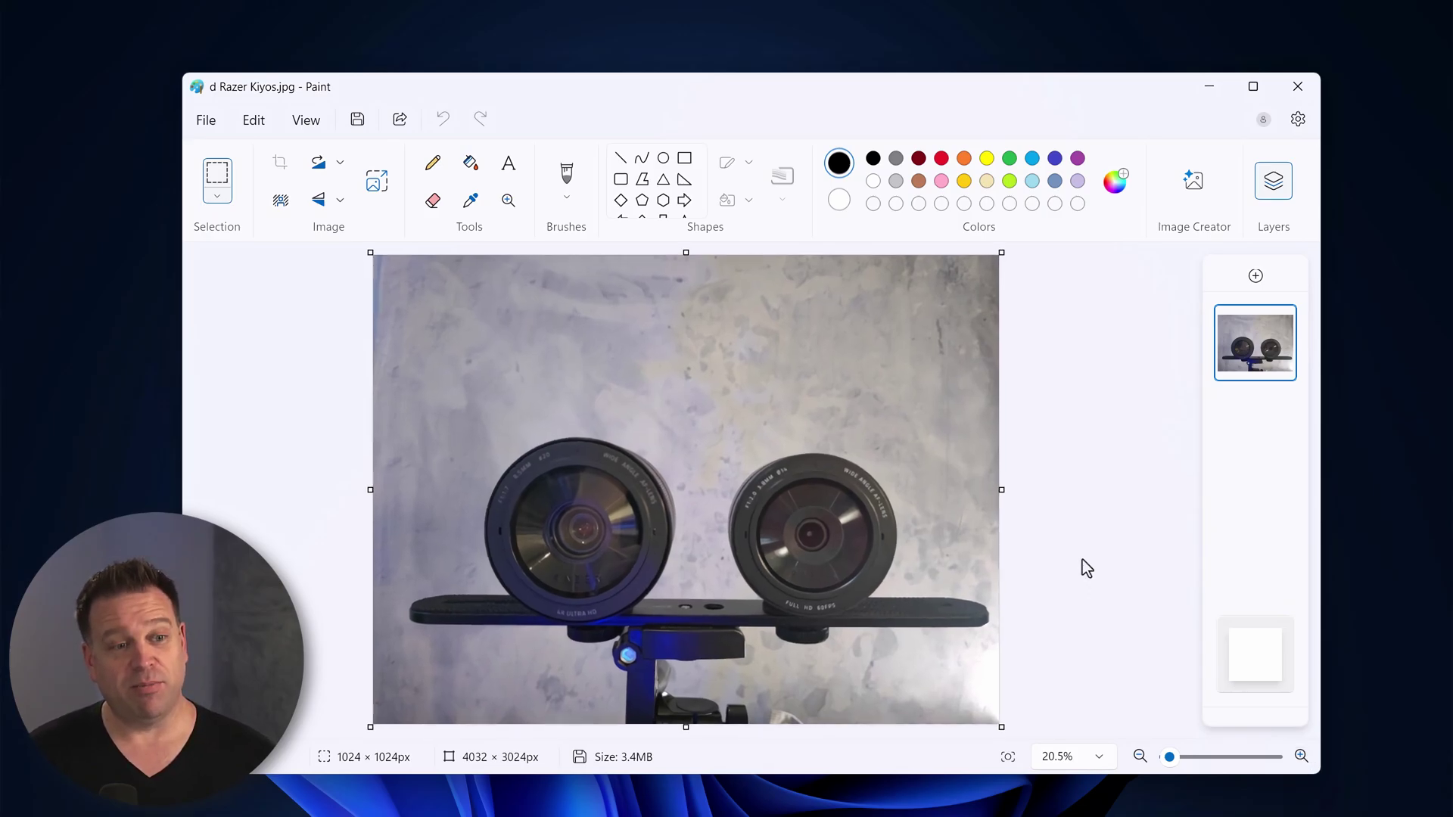
- Remove the webcam photo's background and crop the canvas bottom to 4032 × 2666 px, cutting off the lower mount
{"action": "left_click", "coordinate": [271, 207]}
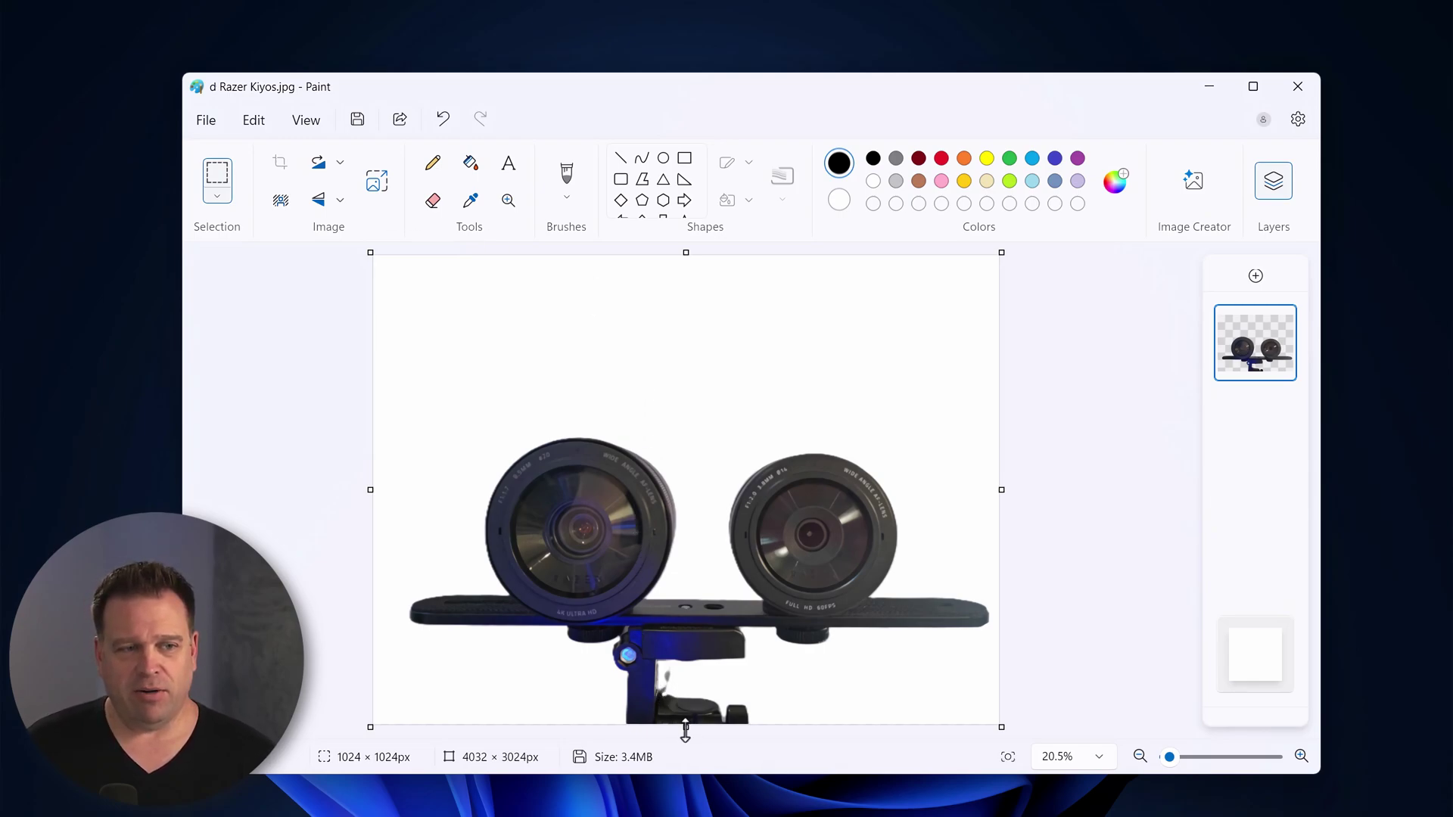
{"action": "left_click_drag", "start_coordinate": [686, 727], "coordinate": [686, 669]}
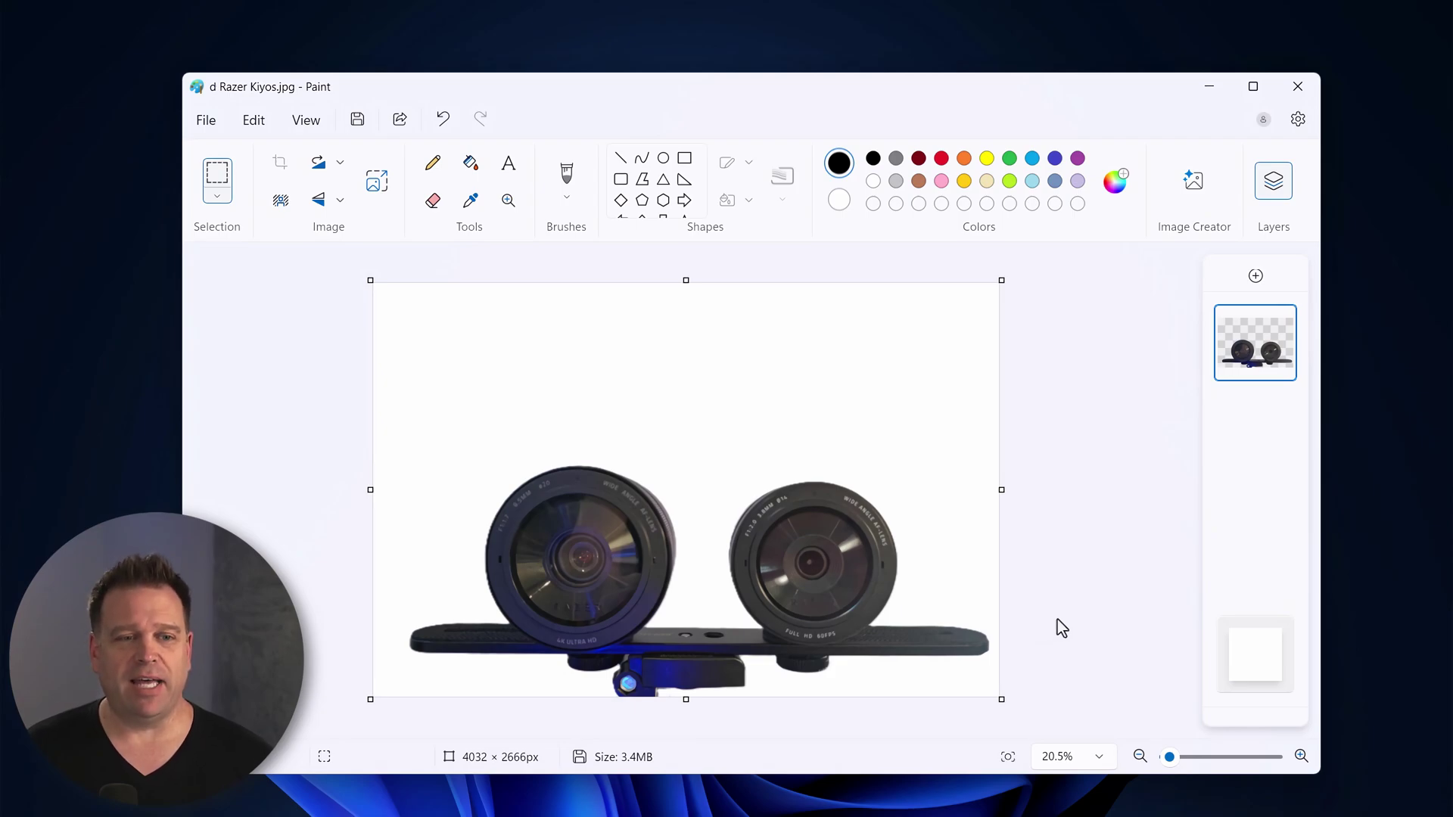